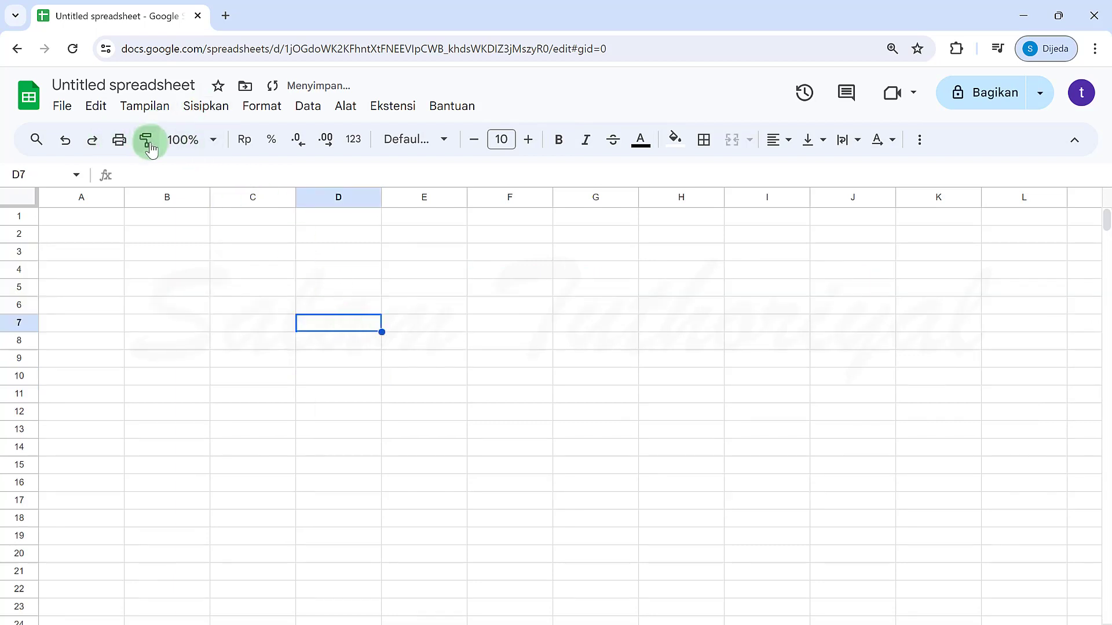
pyautogui.click(148, 143)
pyautogui.moveTo(154, 228); pyautogui.dragTo(618, 481)
pyautogui.click(353, 380)
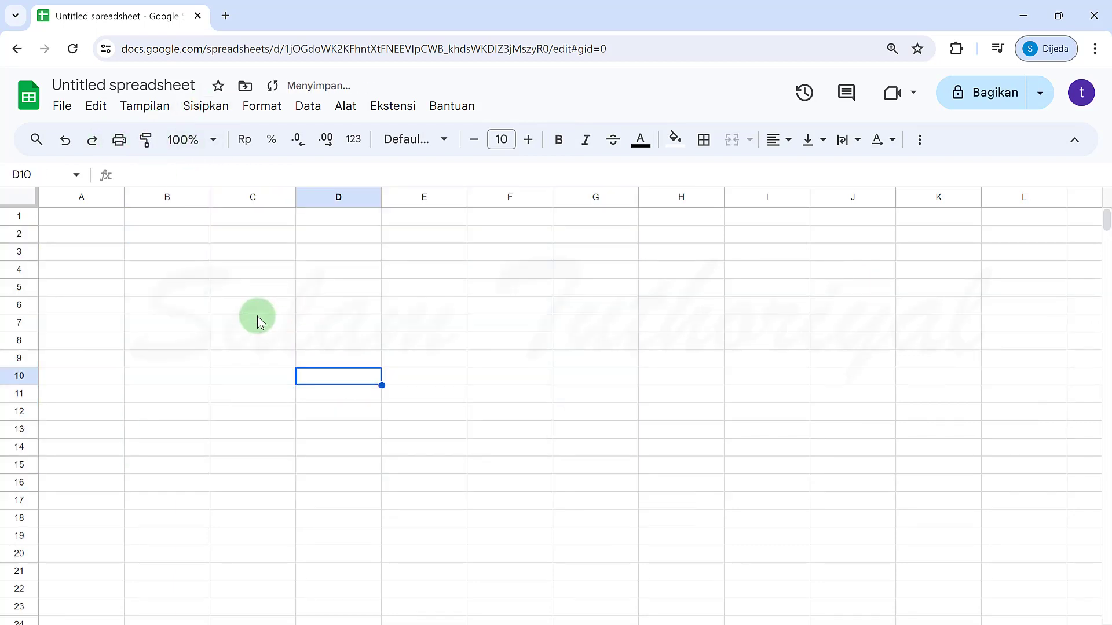
# Step: Enter the number 1 in cell B3 and its word form SATU in C3
pyautogui.click(242, 268)
pyautogui.click(240, 257)
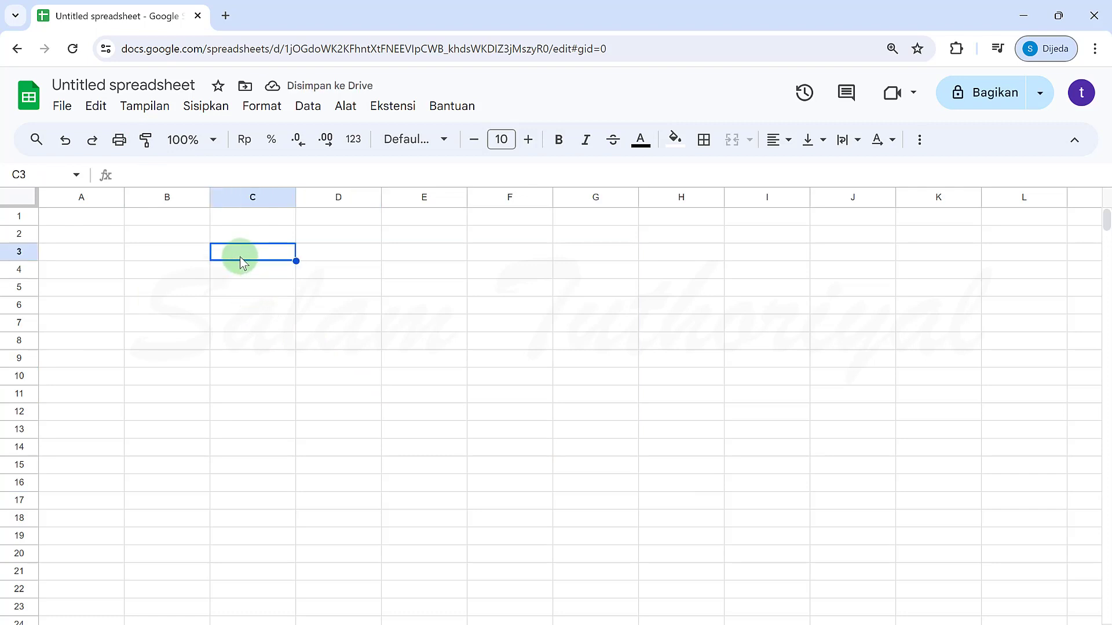
pyautogui.press('Left')
pyautogui.write('1')
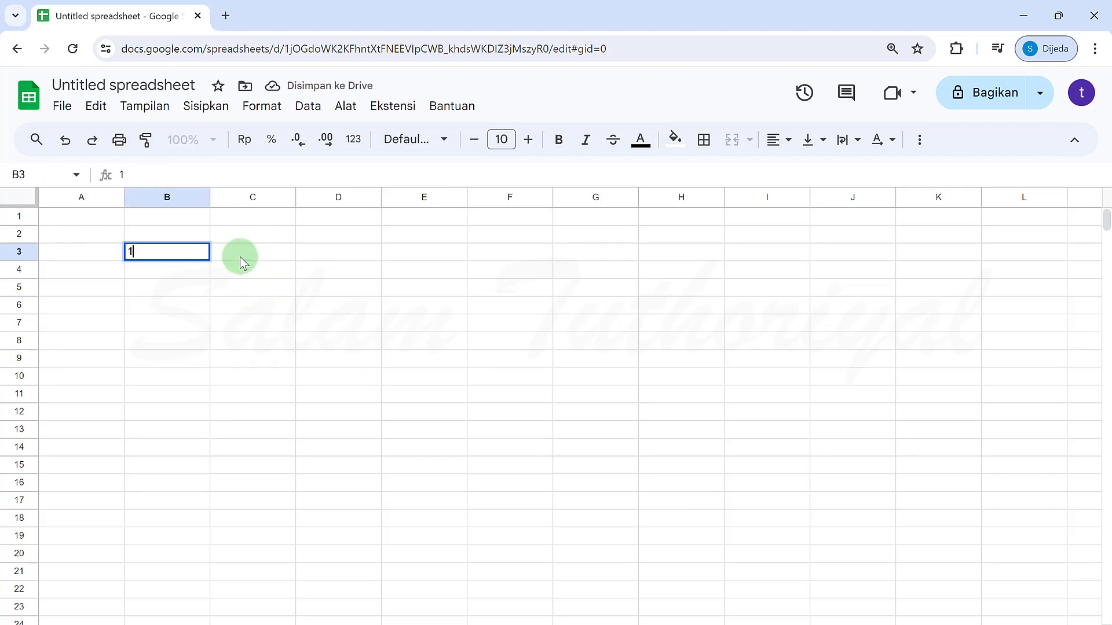
pyautogui.press('Tab')
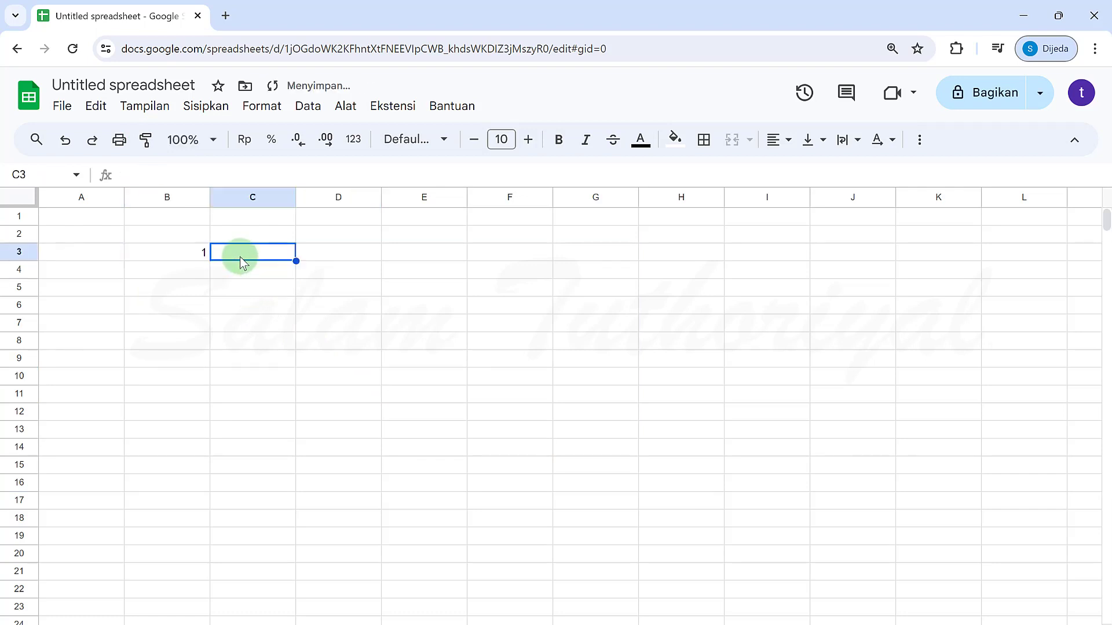
pyautogui.write('SATU')
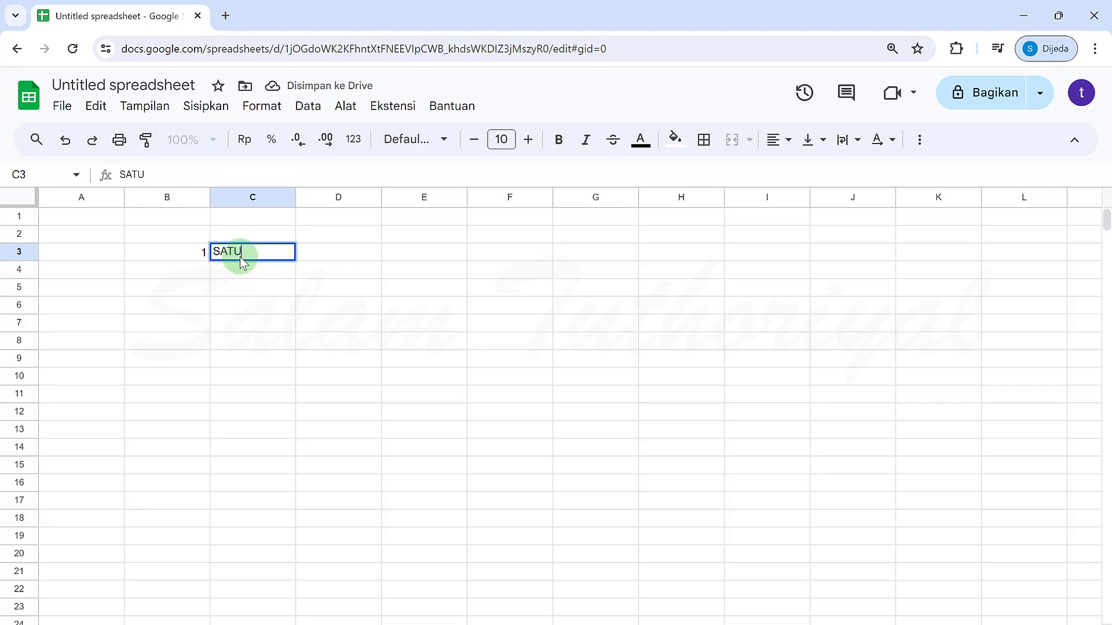
pyautogui.press('Return')
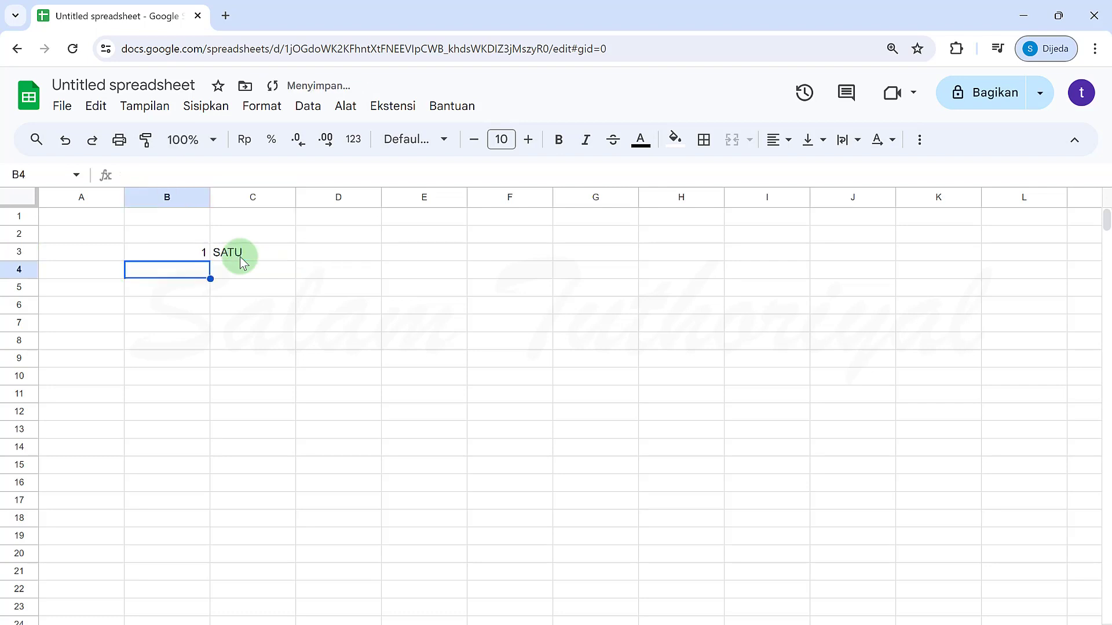
# Step: Enter the number 20 in cell B4 and its word form "dua puluh" in C4
pyautogui.write('10')
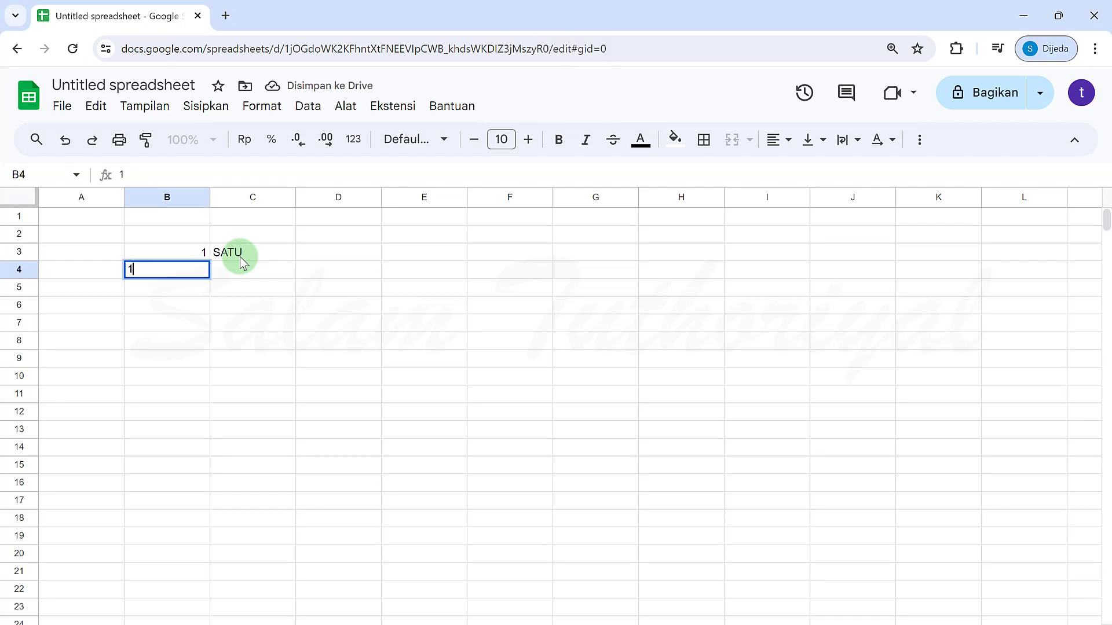
pyautogui.press('BackSpace')
pyautogui.press('BackSpace')
pyautogui.write('20')
pyautogui.press('Tab')
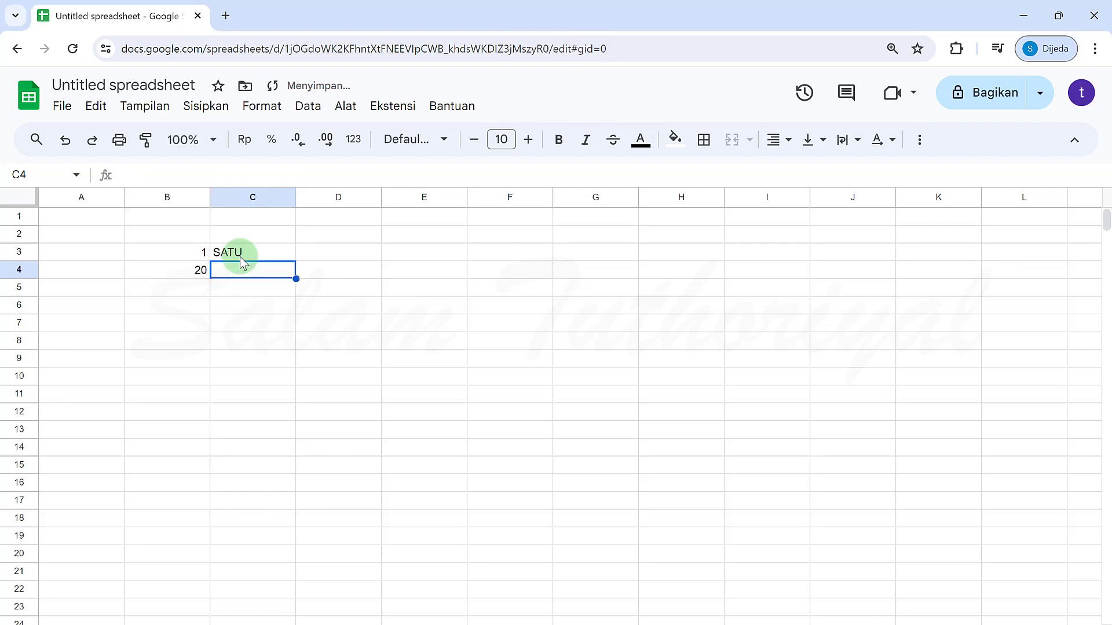
pyautogui.write('dua puluh')
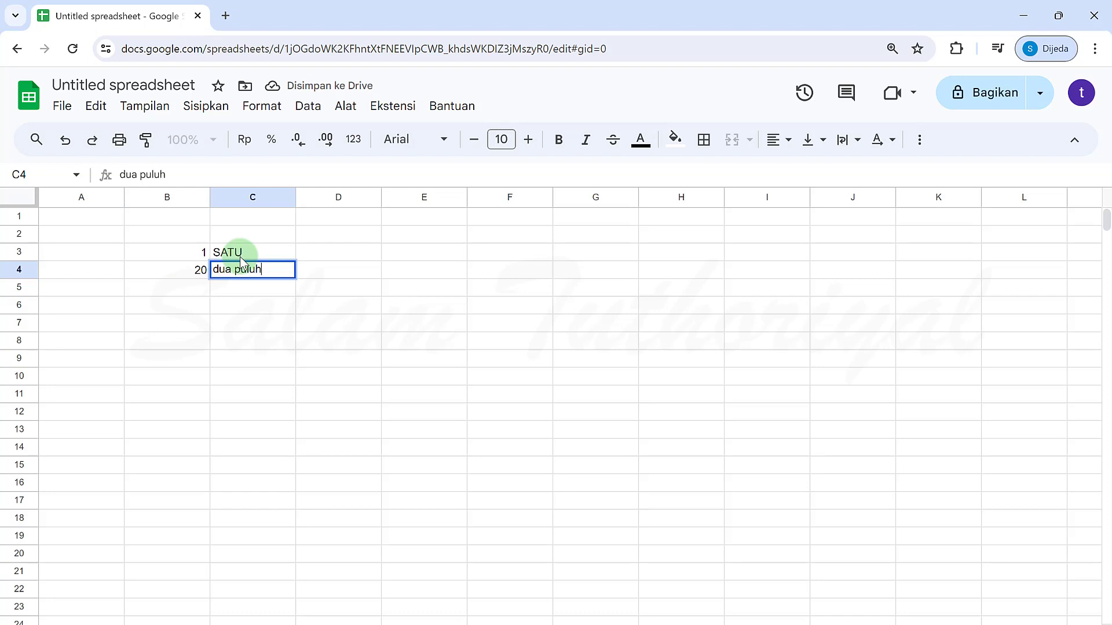
pyautogui.press('Return')
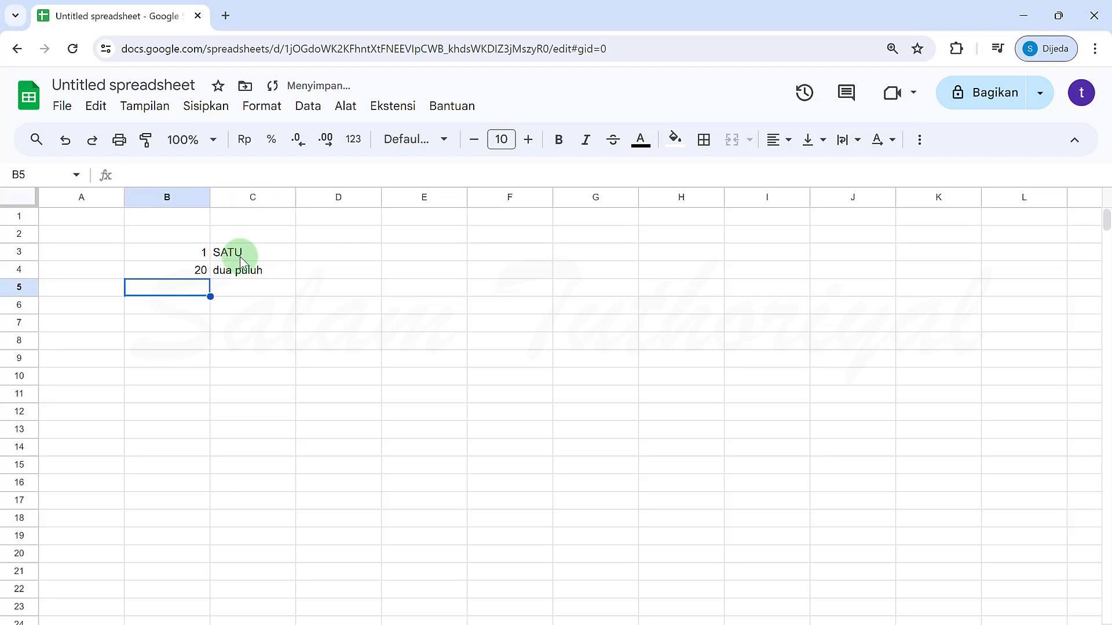
# Step: Enter the number 50 in cell B5 and its word form "lima puluh" in C5
pyautogui.write('50 pu')
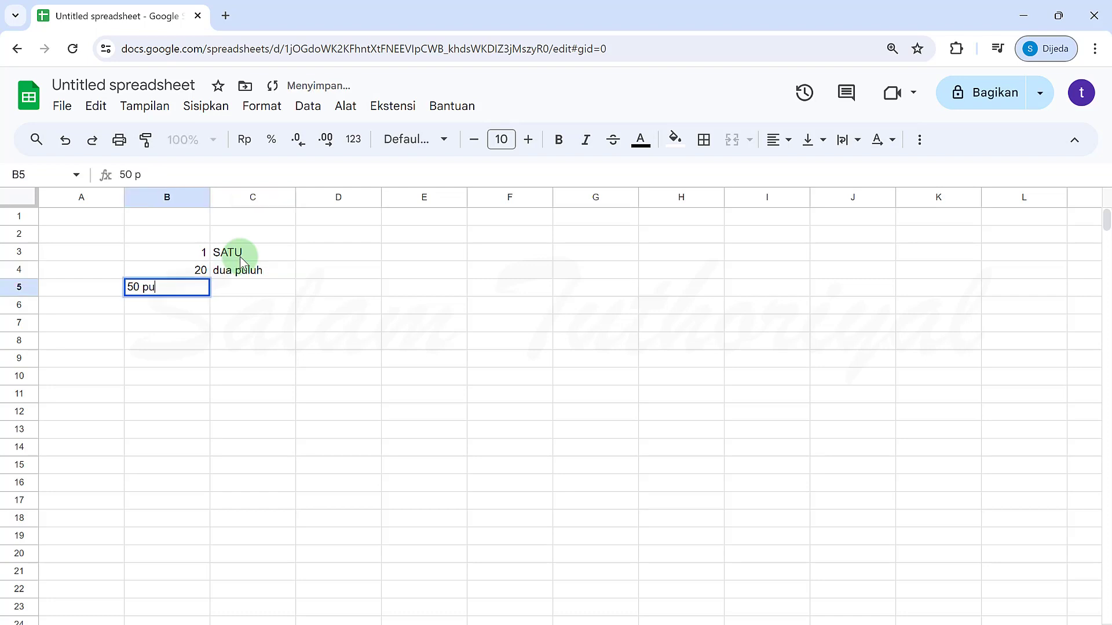
pyautogui.press('BackSpace')
pyautogui.press('BackSpace')
pyautogui.press('BackSpace')
pyautogui.press('Tab')
pyautogui.write('p')
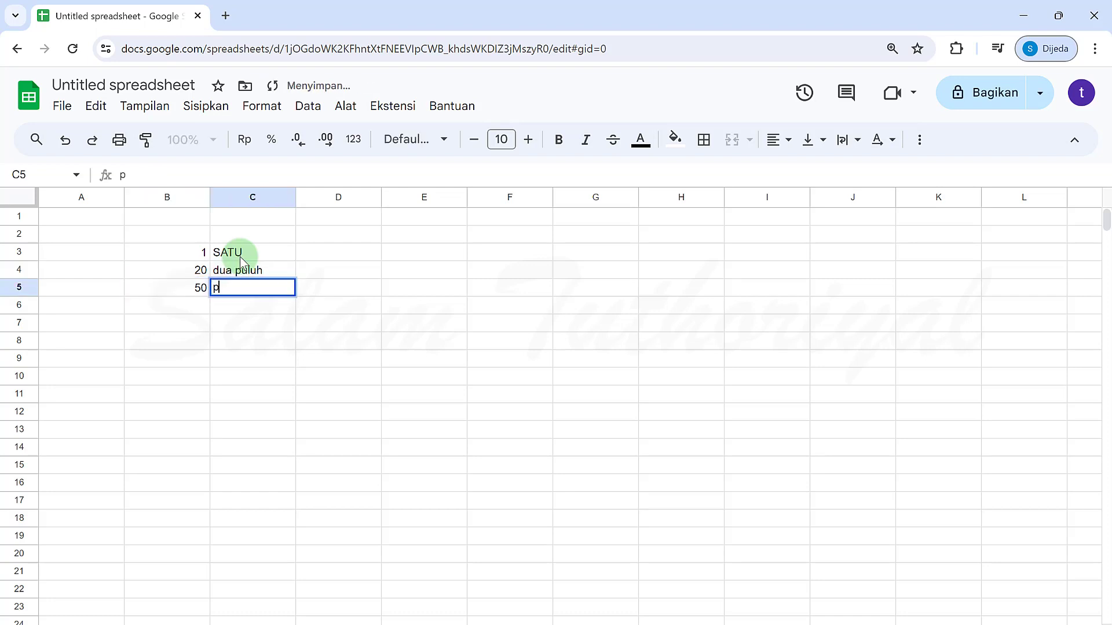
pyautogui.press('BackSpace')
pyautogui.write('lima puluh')
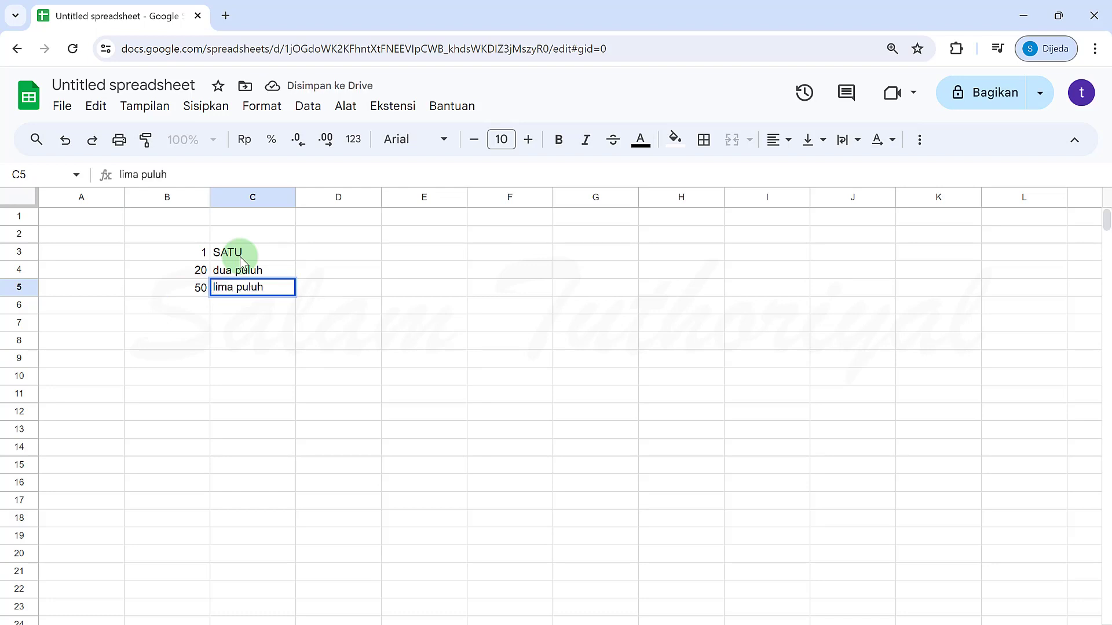
pyautogui.press('Return')
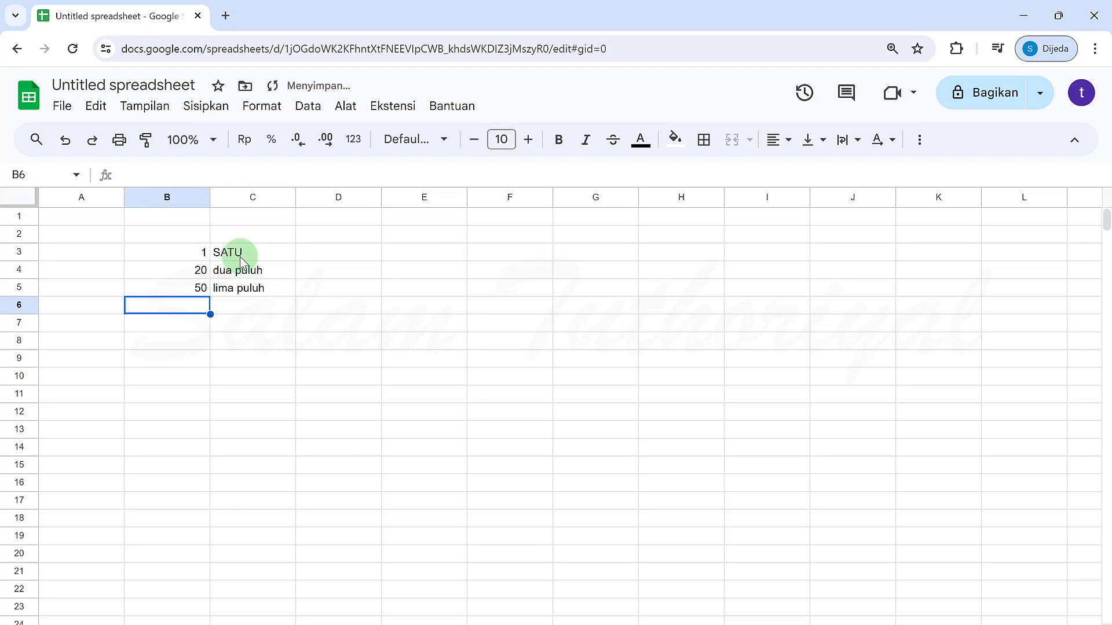
# Step: Enter 100 in cell B8 and the formula =terbilang(B8) in C8
pyautogui.press('Down')
pyautogui.press('Down')
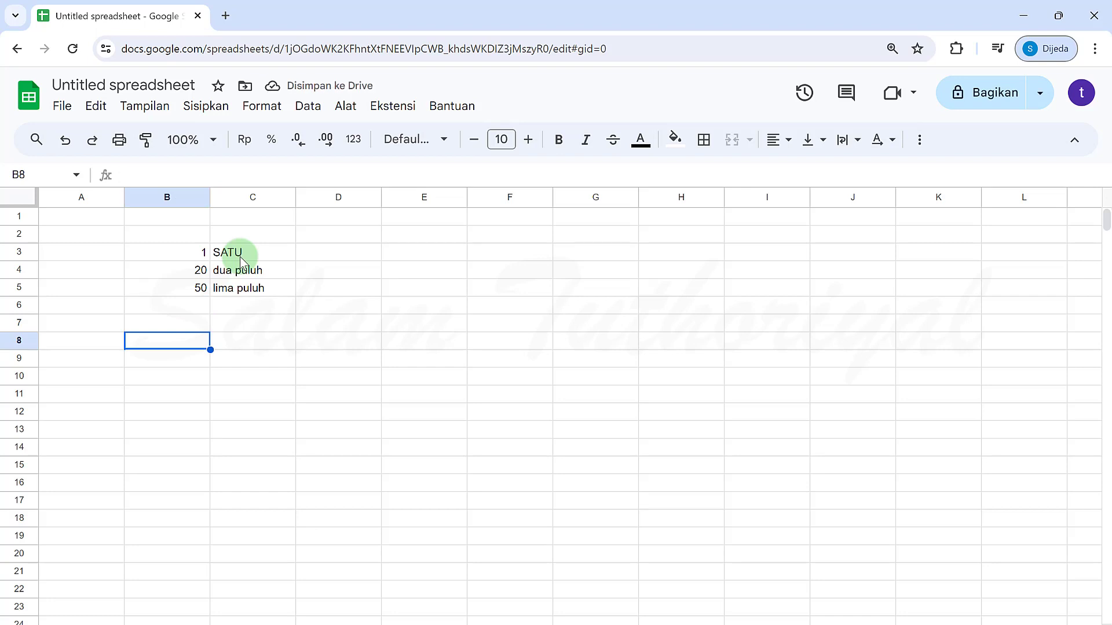
pyautogui.write('100')
pyautogui.press('Tab')
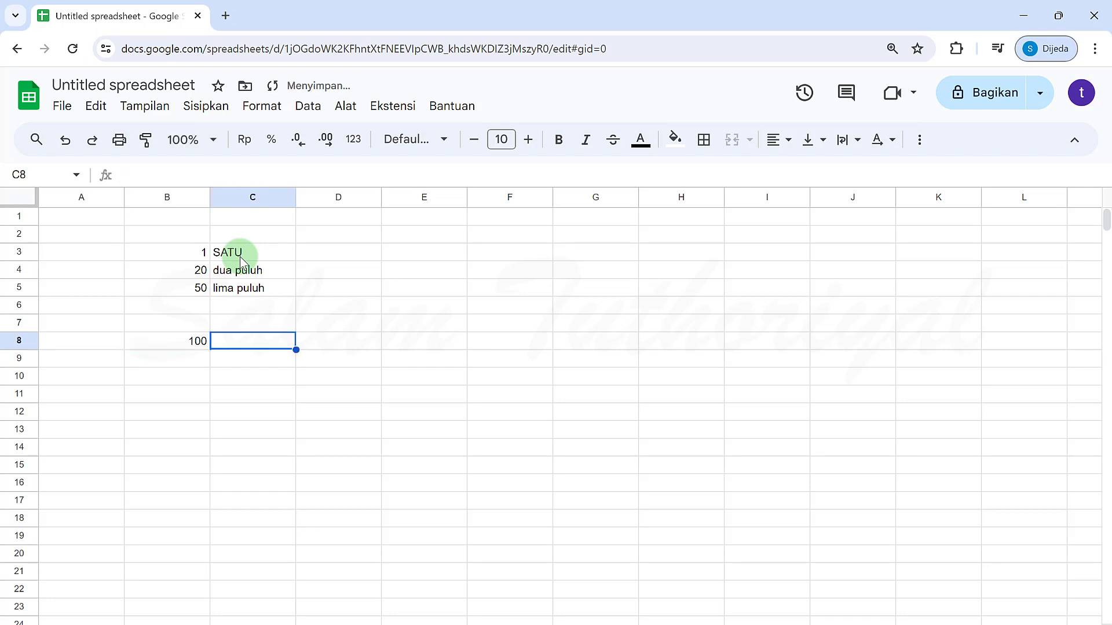
pyautogui.write('=terbi')
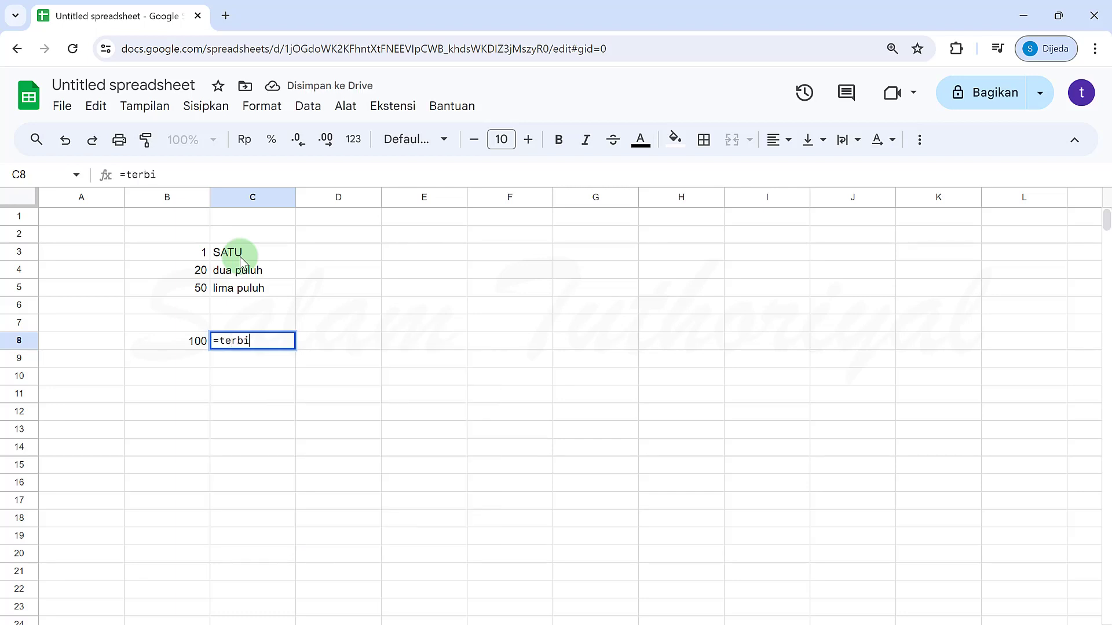
pyautogui.write('lang(')
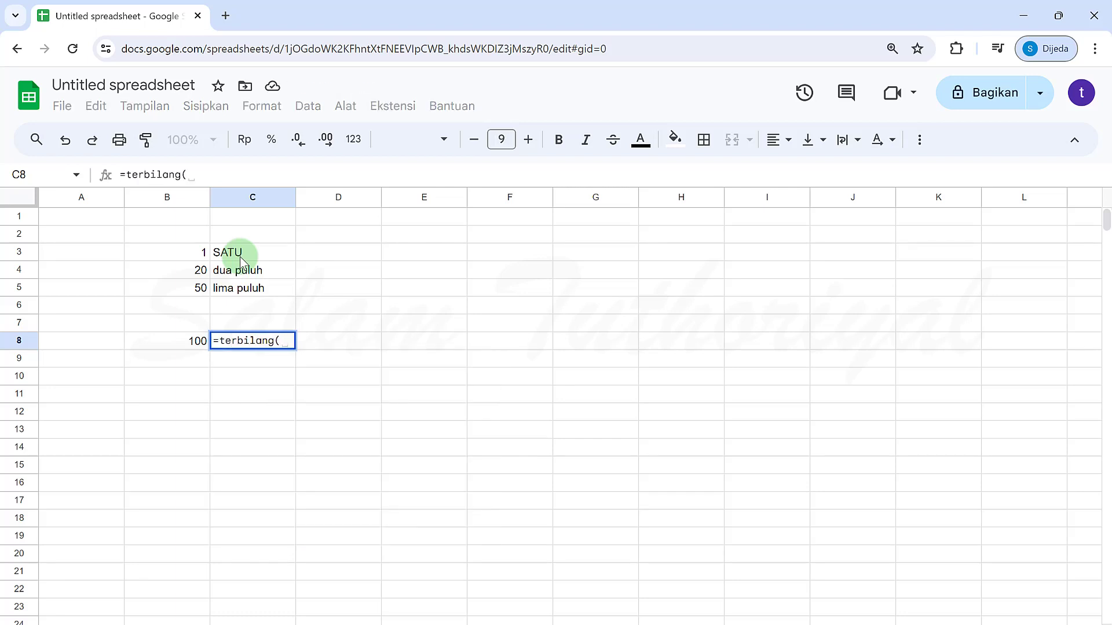
pyautogui.click(182, 340)
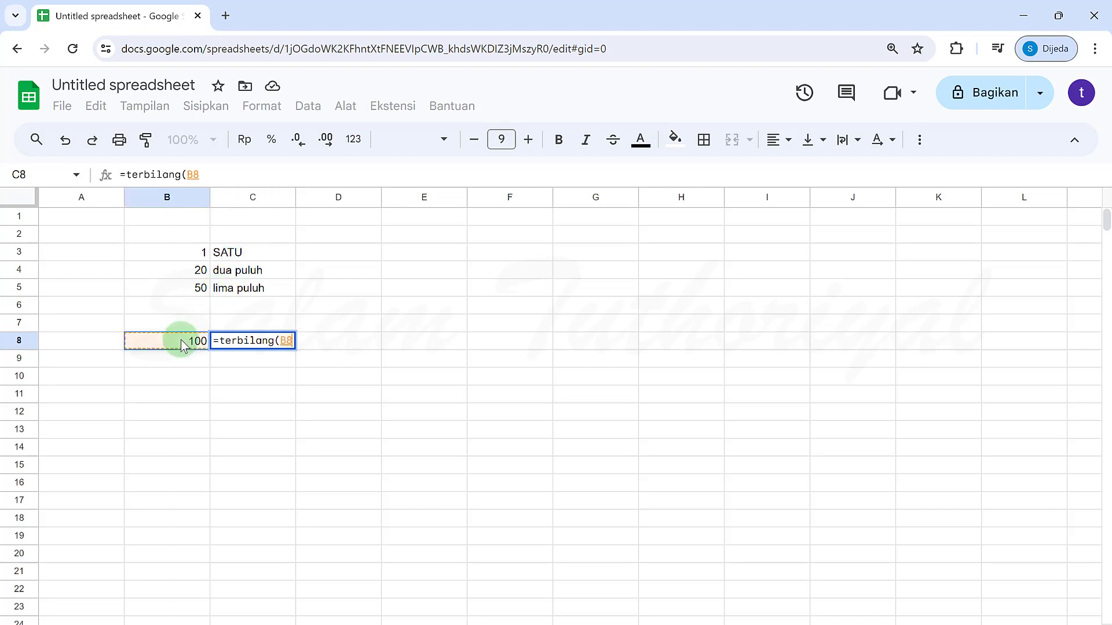
pyautogui.write(')')
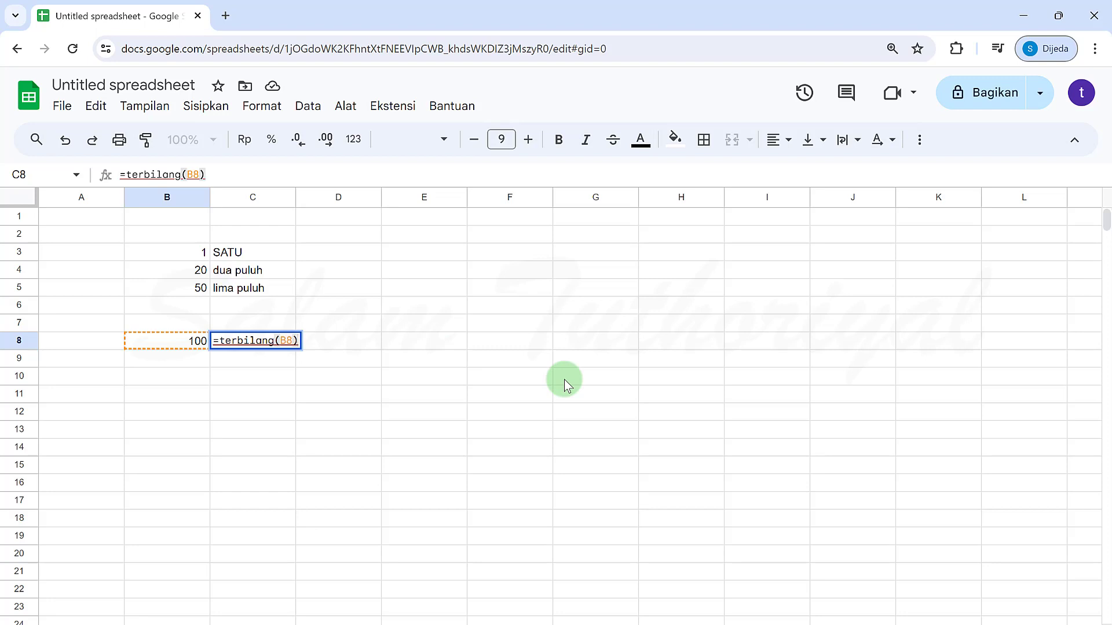
pyautogui.press('Return')
pyautogui.press('Up')
pyautogui.press('Right')
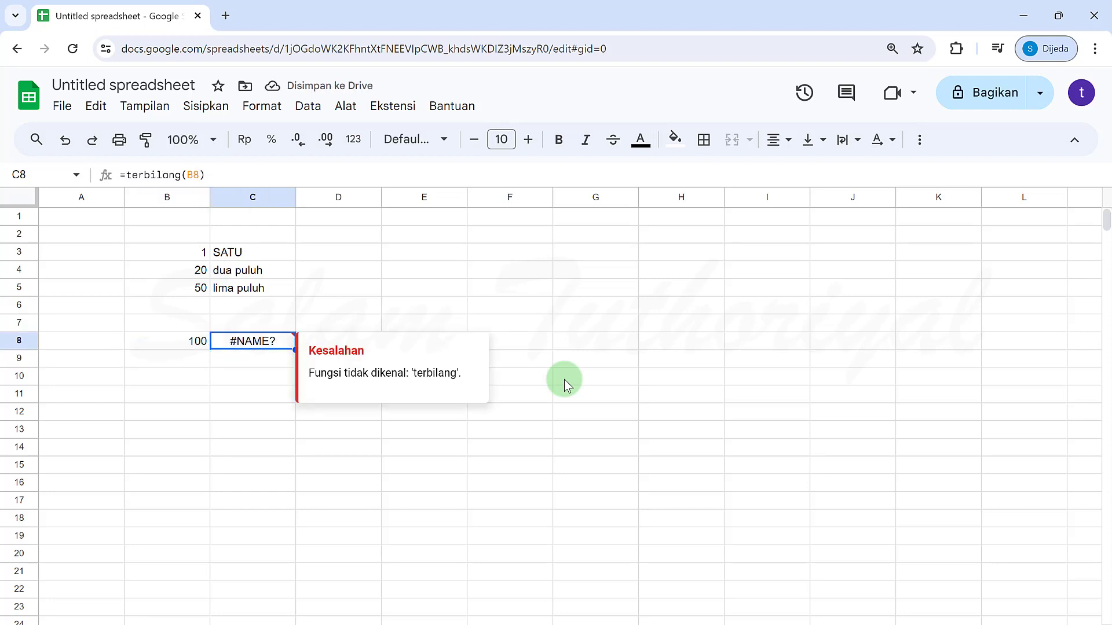
pyautogui.click(266, 383)
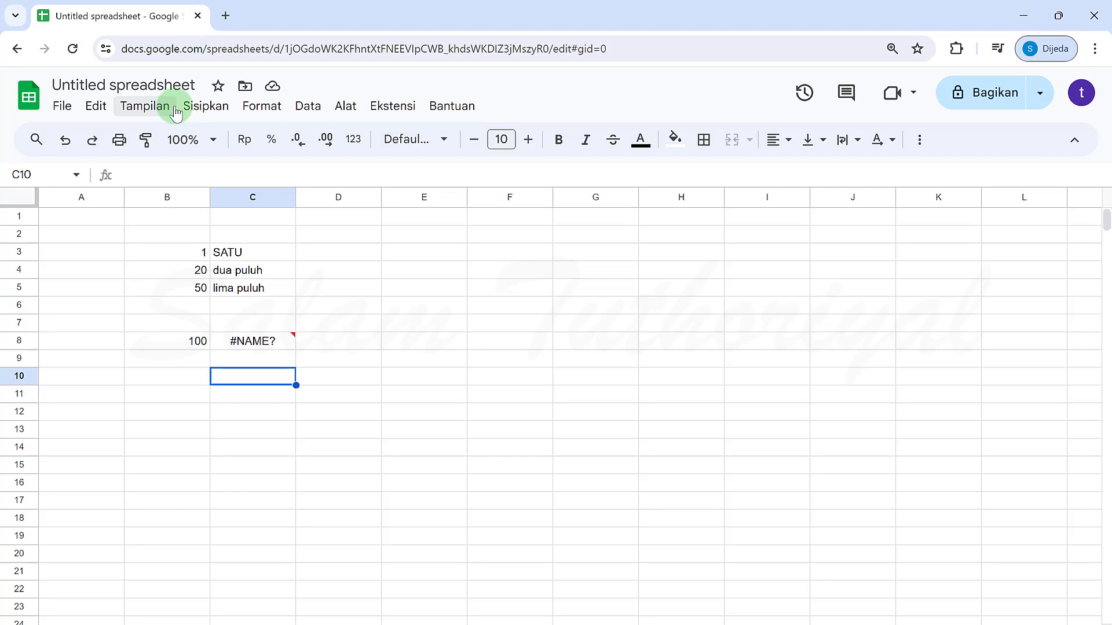
# Step: Open the spreadsheet's Apps Script editor and delete all the default code in Kode.gs
pyautogui.click(383, 108)
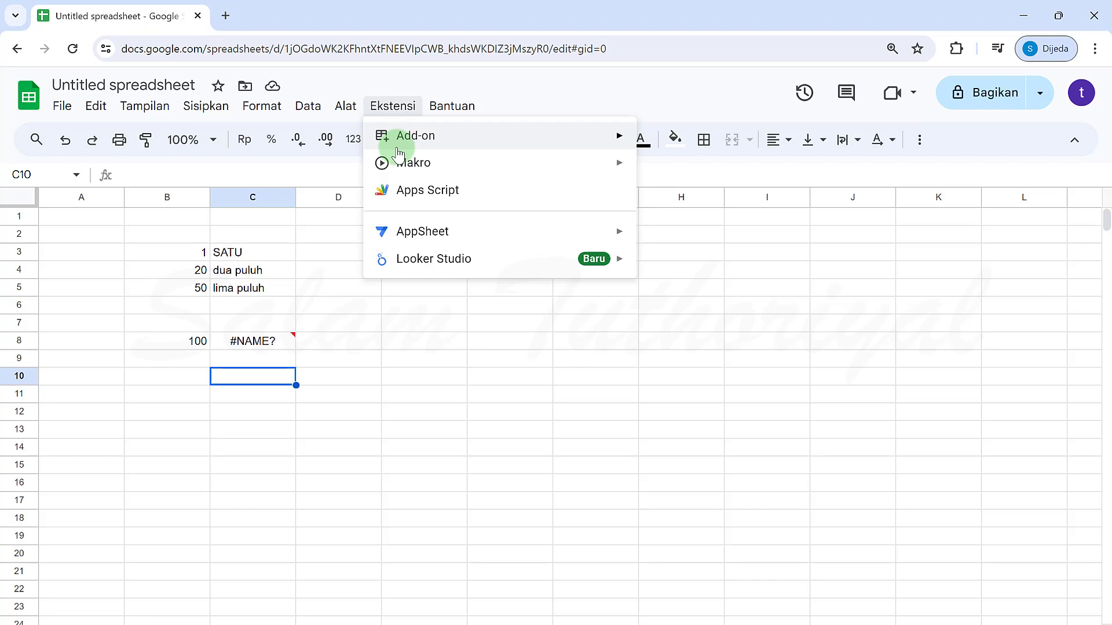
pyautogui.click(411, 191)
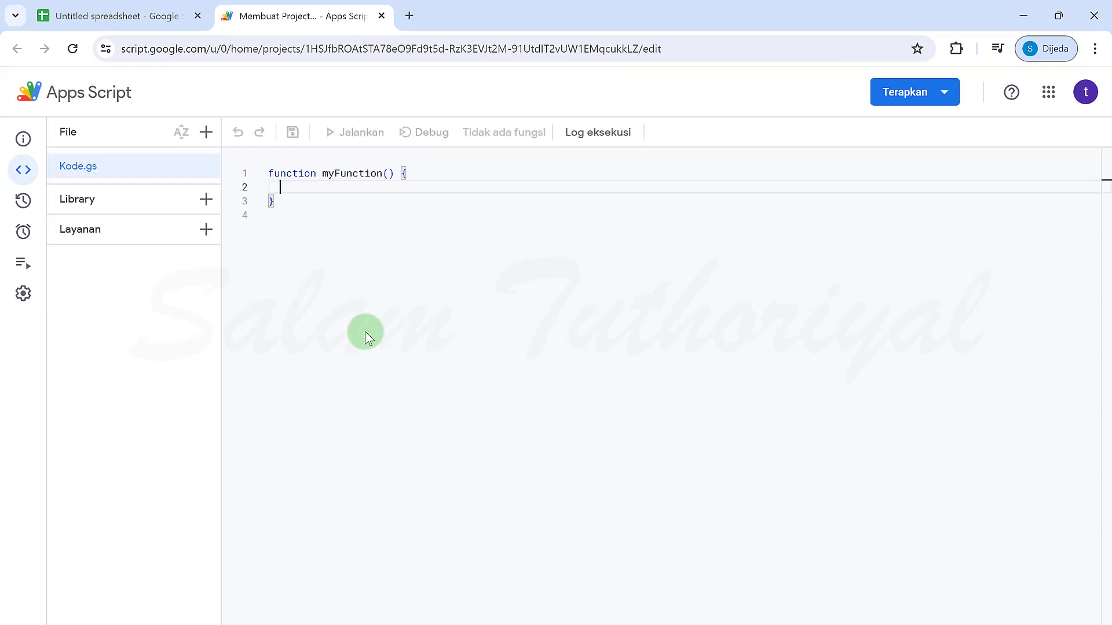
pyautogui.hotkey('ctrl', 'a')
pyautogui.press('Delete')
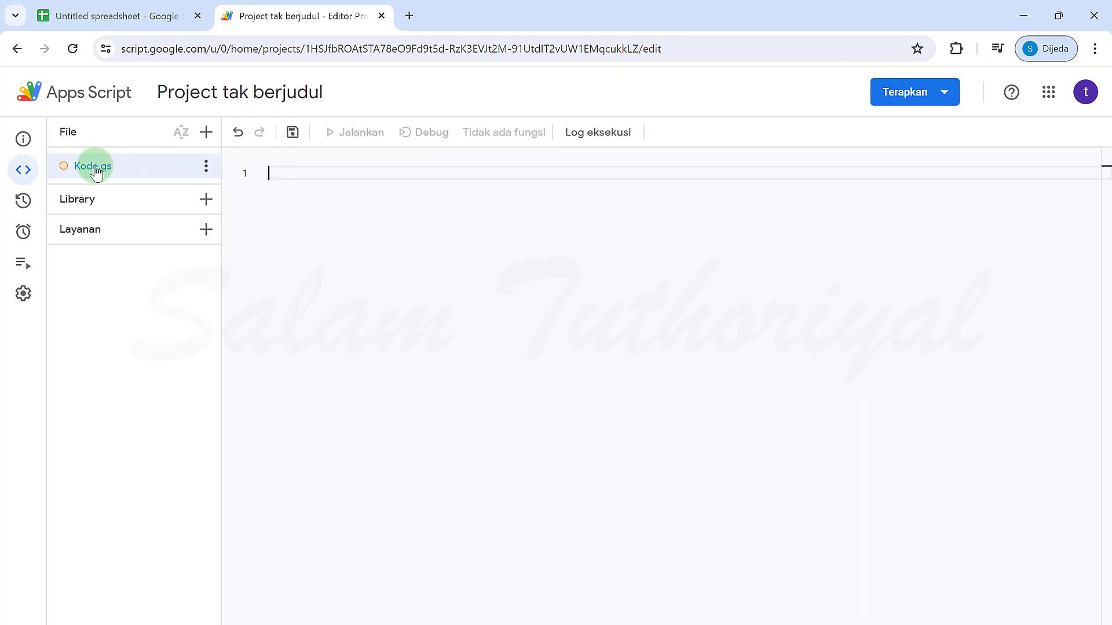
pyautogui.click(257, 178)
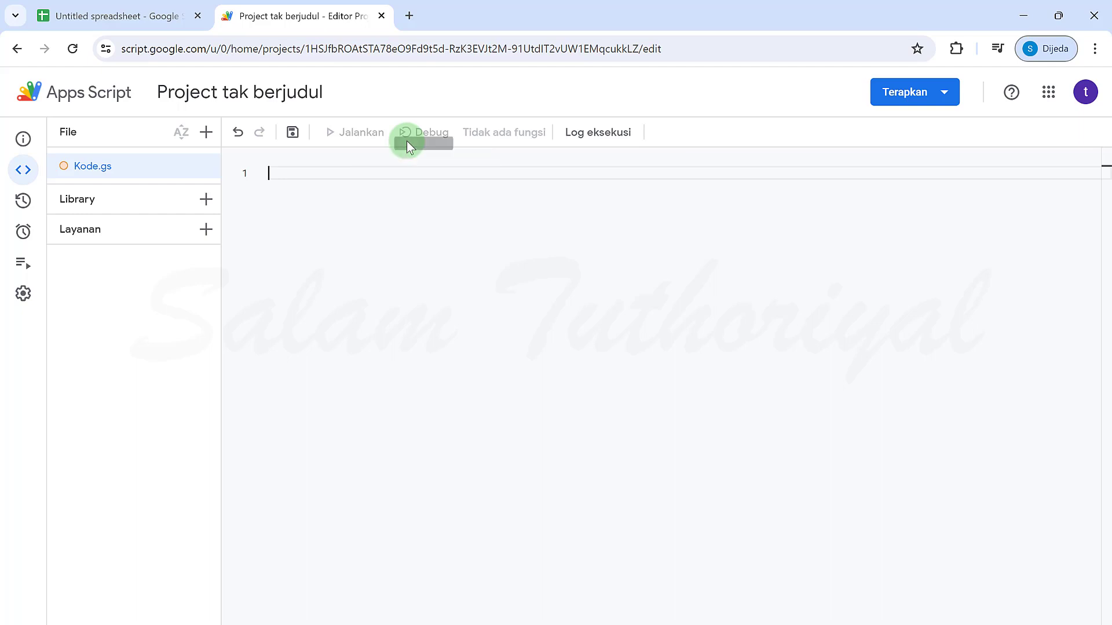
# Step: Switch to the Word document and copy the Google Drive link to the script file
pyautogui.hotkey('alt', 'Tab')
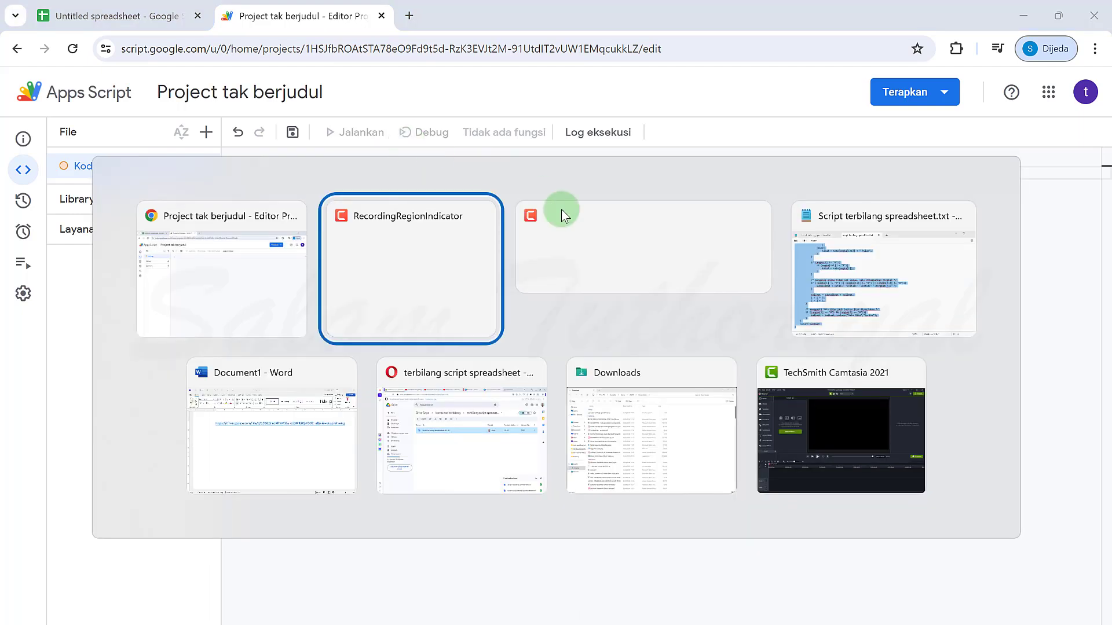
pyautogui.click(321, 447)
pyautogui.rightClick(377, 246)
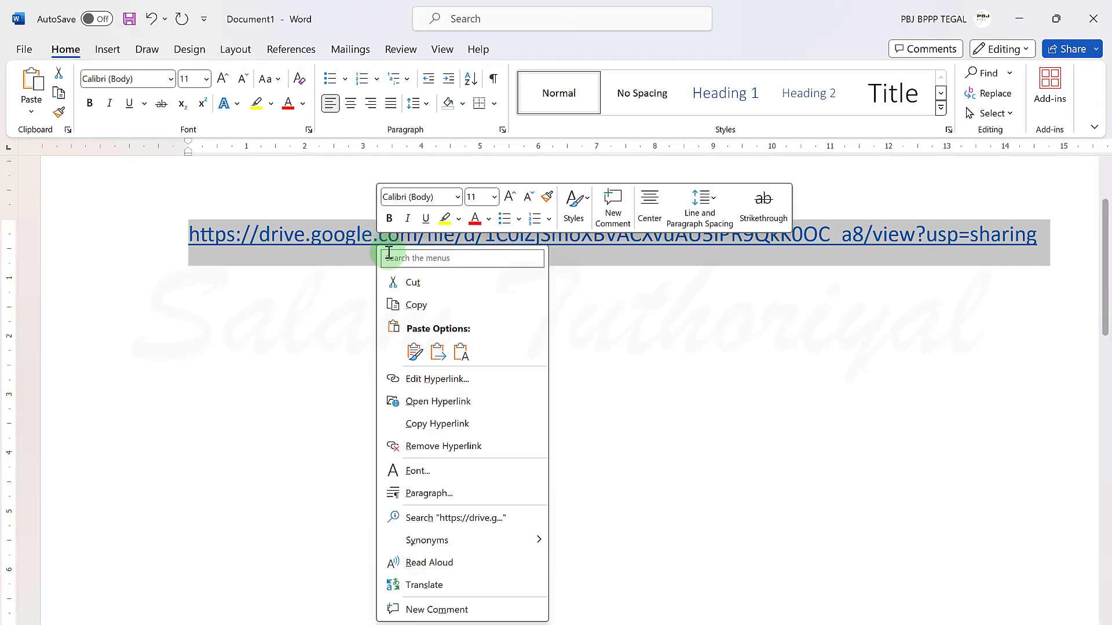
pyautogui.click(389, 302)
# Step: Switch back to Chrome, open the copied Drive link in a new tab and download Script terbilang spreadsheet.txt
pyautogui.hotkey('alt', 'Tab')
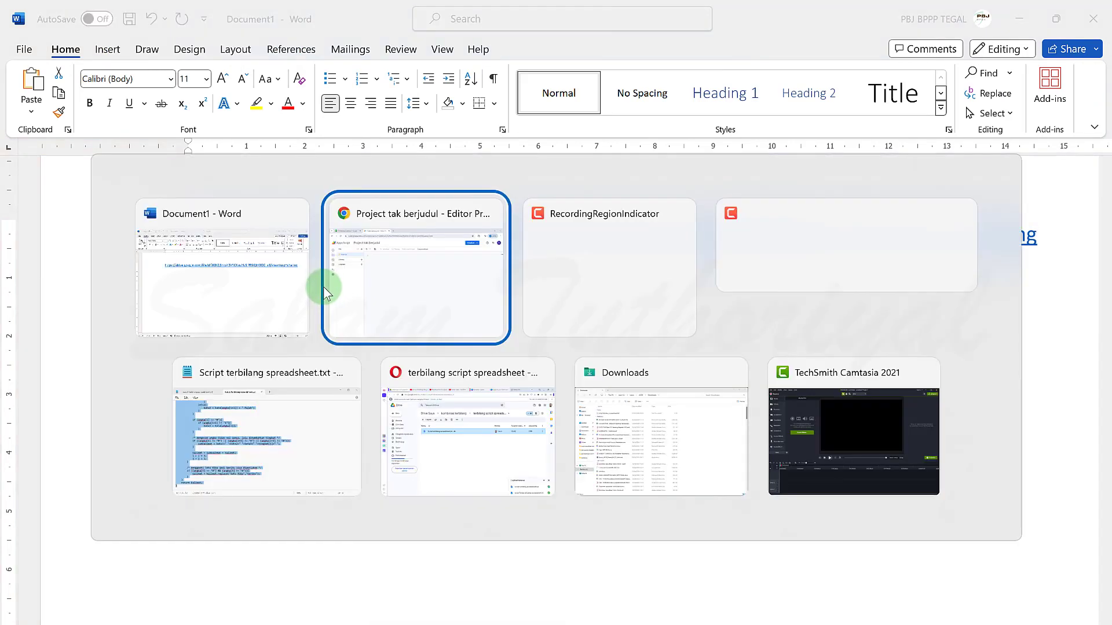
pyautogui.hotkey('alt', 'Tab')
pyautogui.click(410, 241)
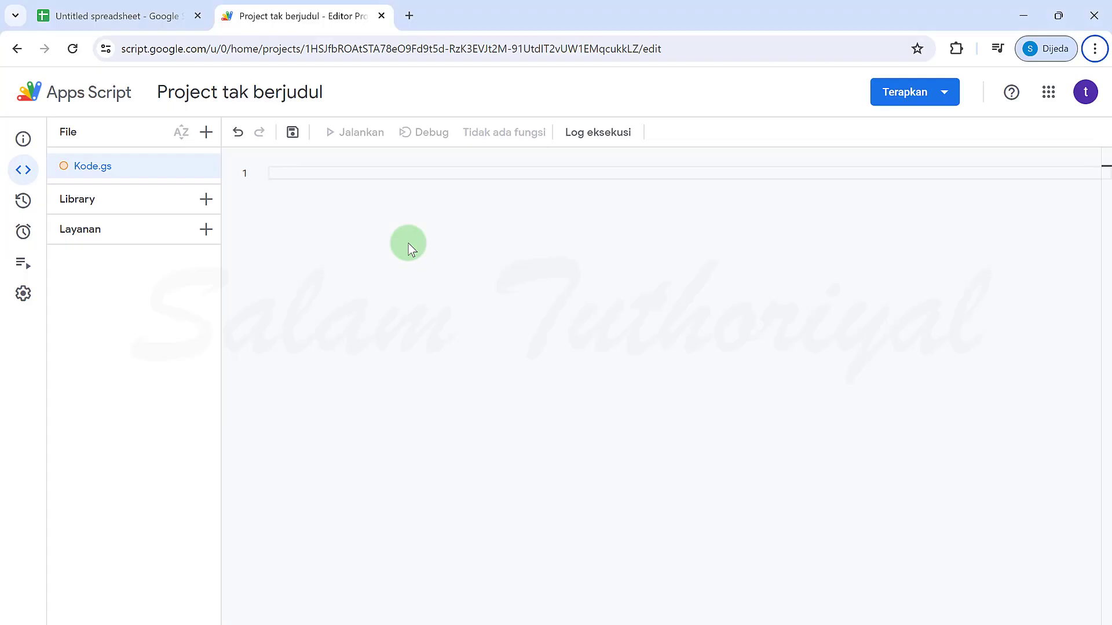
pyautogui.click(410, 16)
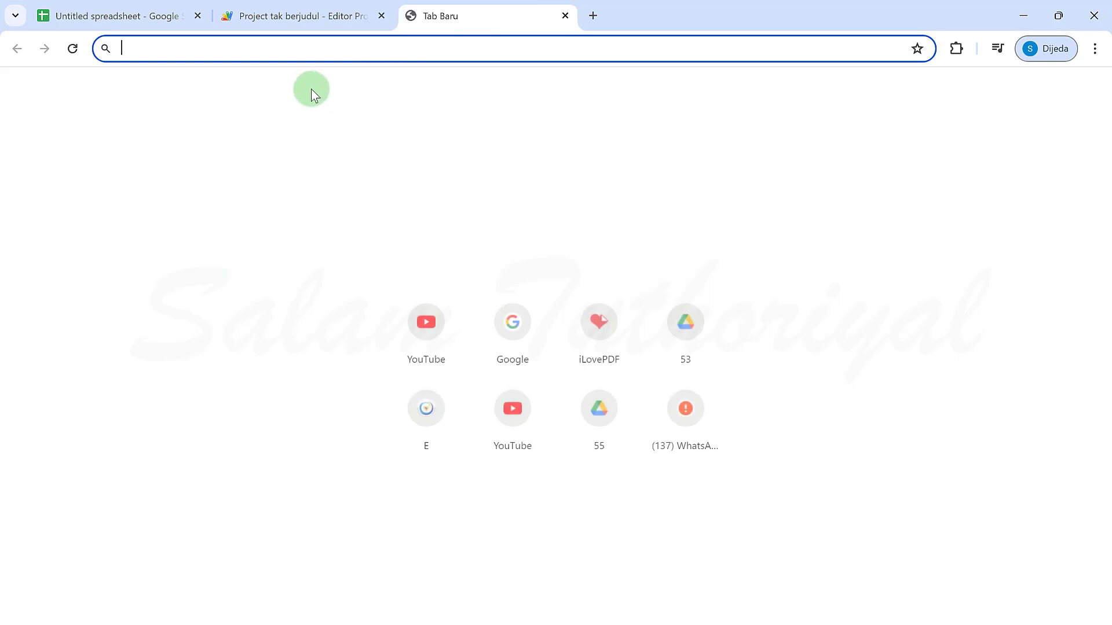
pyautogui.rightClick(228, 57)
pyautogui.click(291, 177)
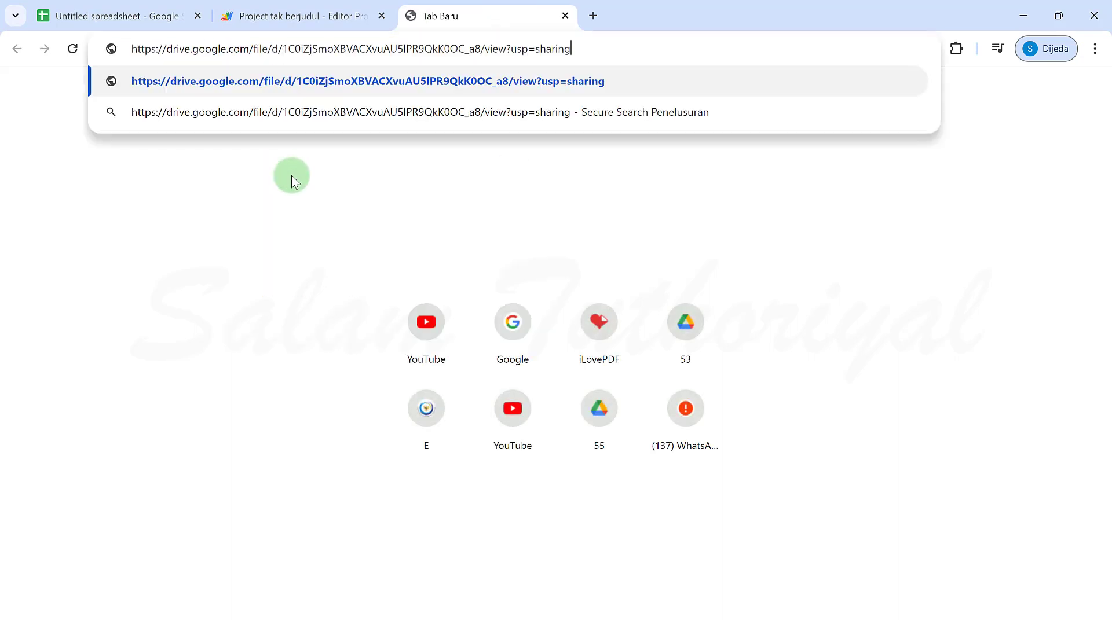
pyautogui.press('Return')
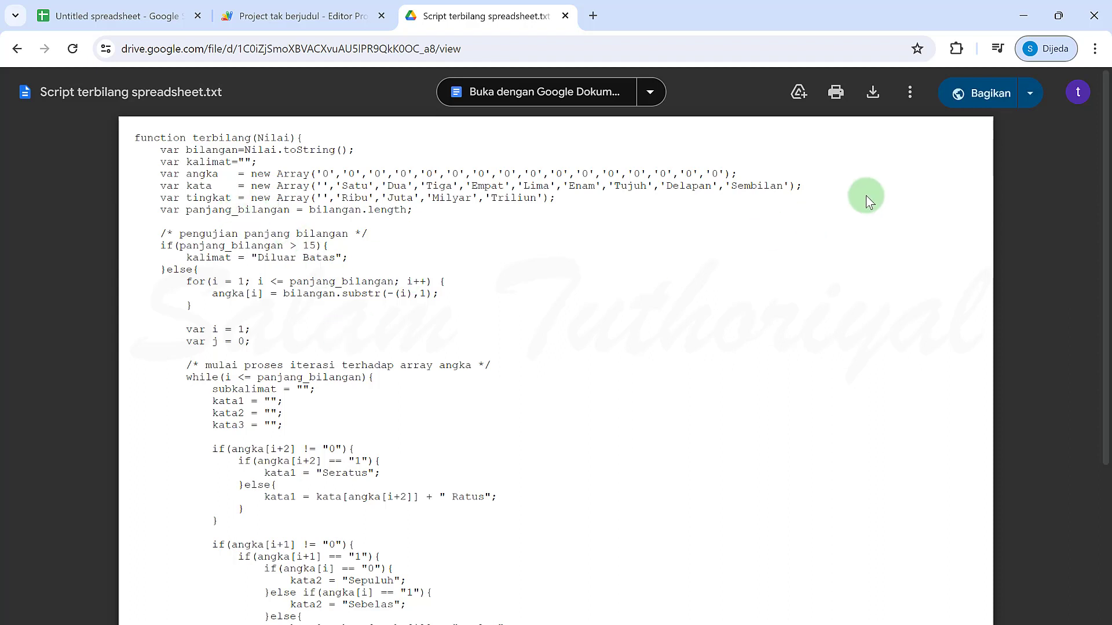
pyautogui.moveTo(279, 174); pyautogui.dragTo(367, 294)
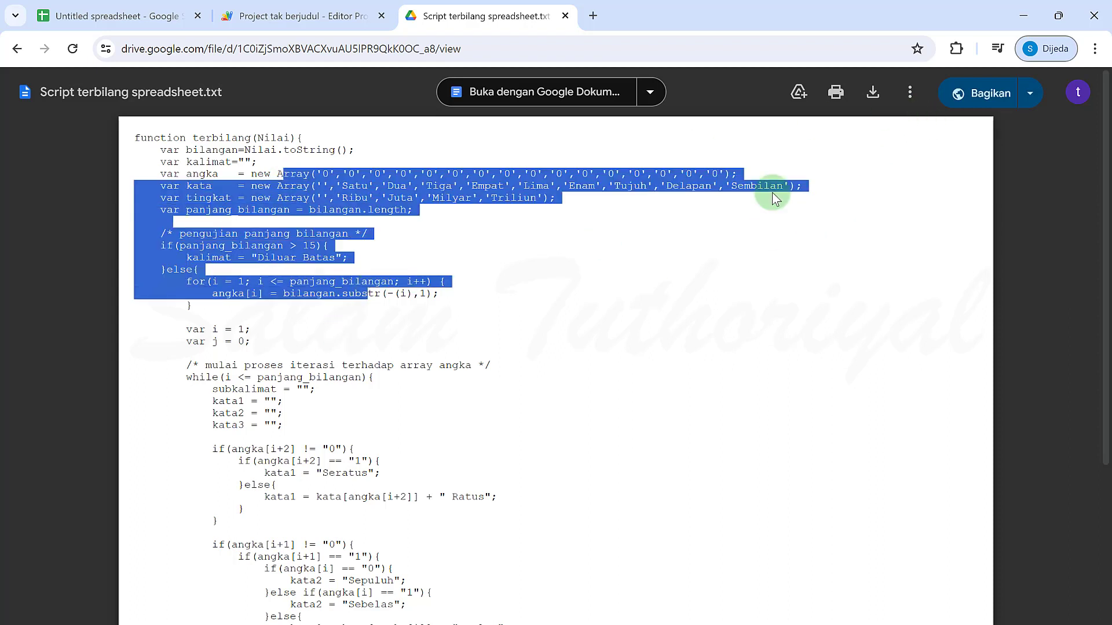
pyautogui.click(872, 100)
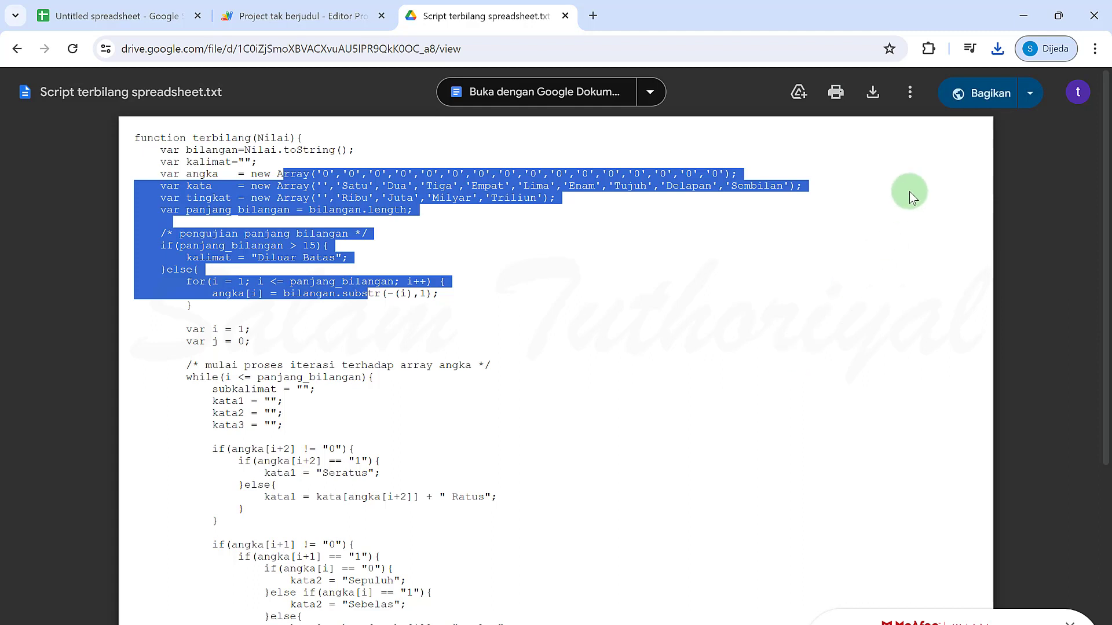
# Step: Show the downloaded Script terbilang spreadsheet.txt in the Downloads folder, open it in Notepad and copy all of its code
pyautogui.click(996, 35)
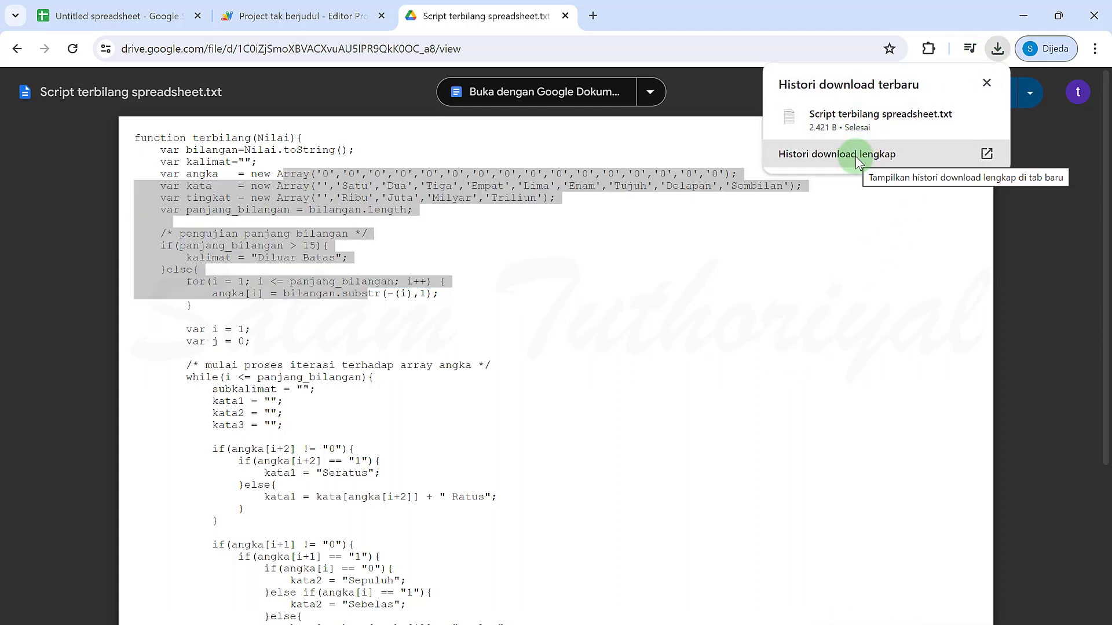
pyautogui.click(955, 115)
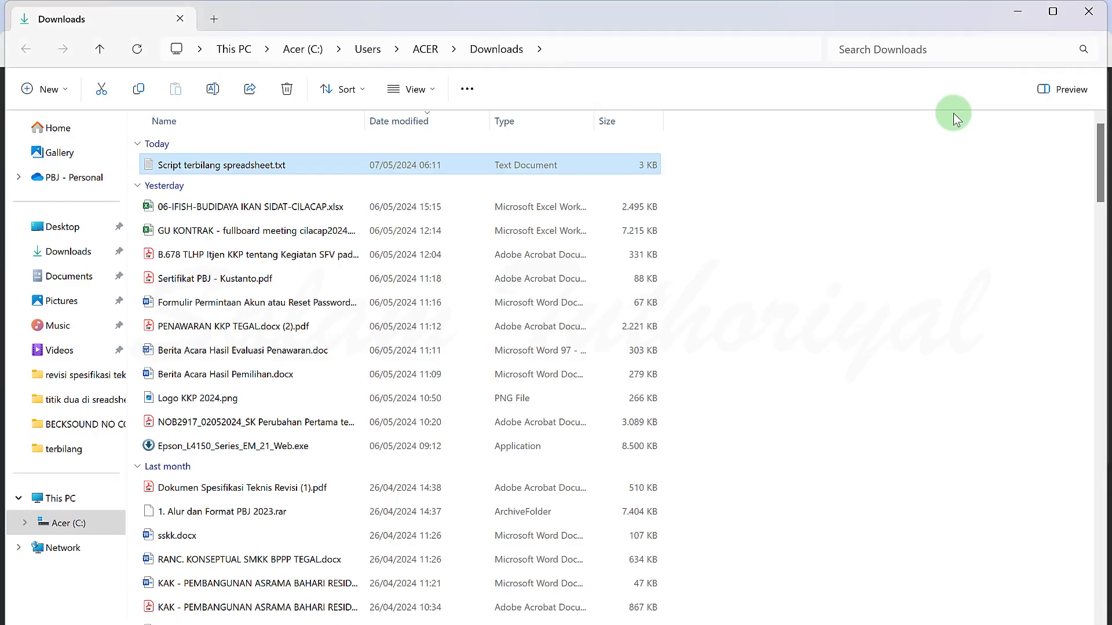
pyautogui.rightClick(168, 168)
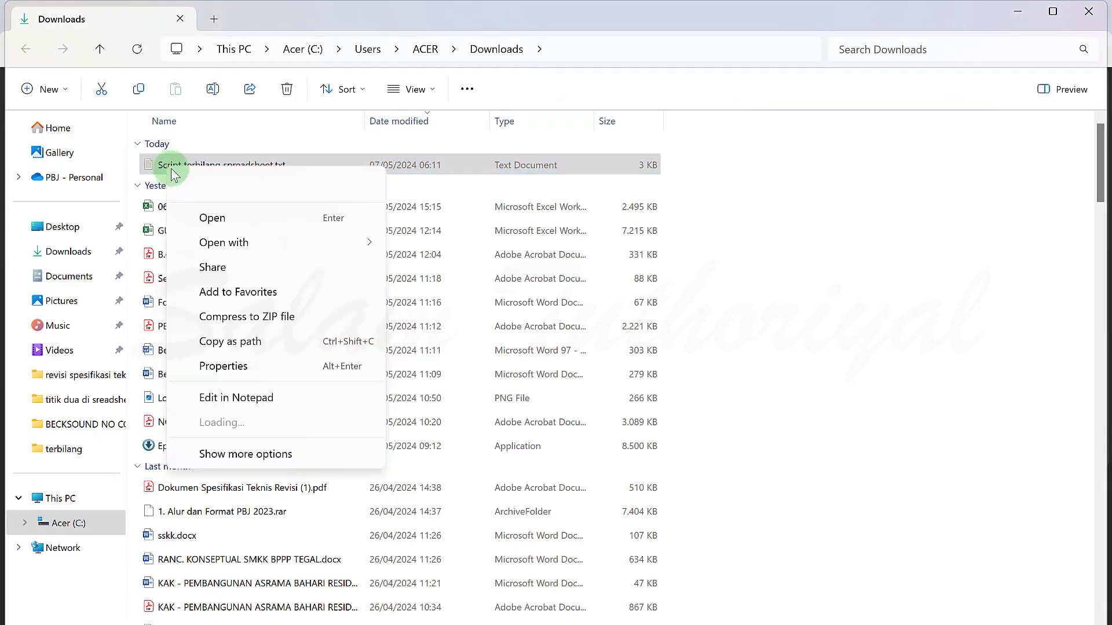
pyautogui.click(210, 216)
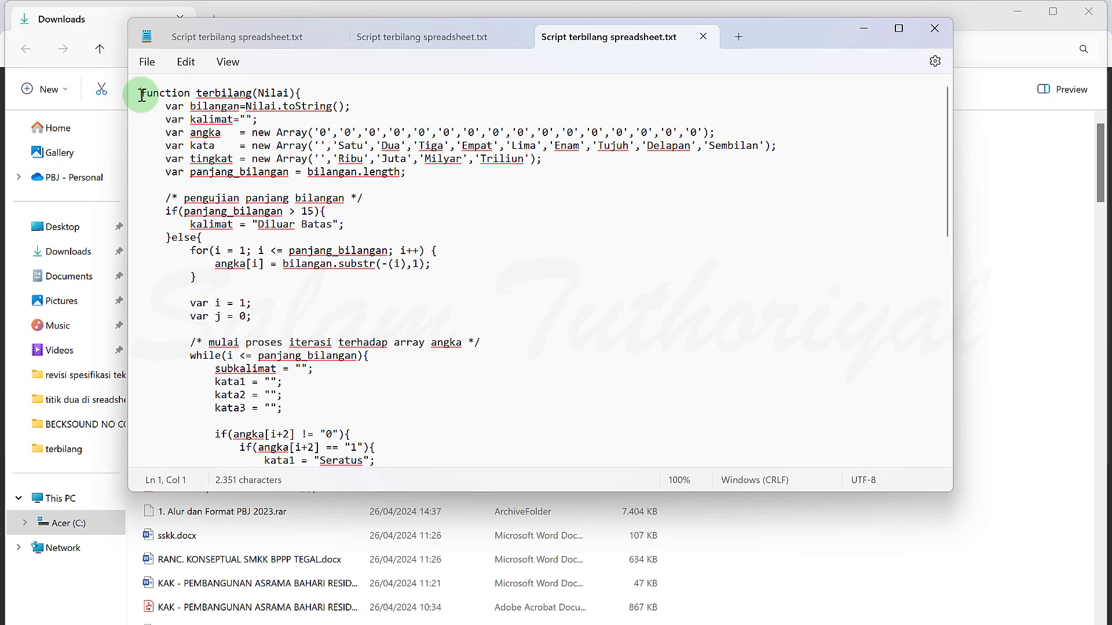
pyautogui.hotkey('ctrl', 'a')
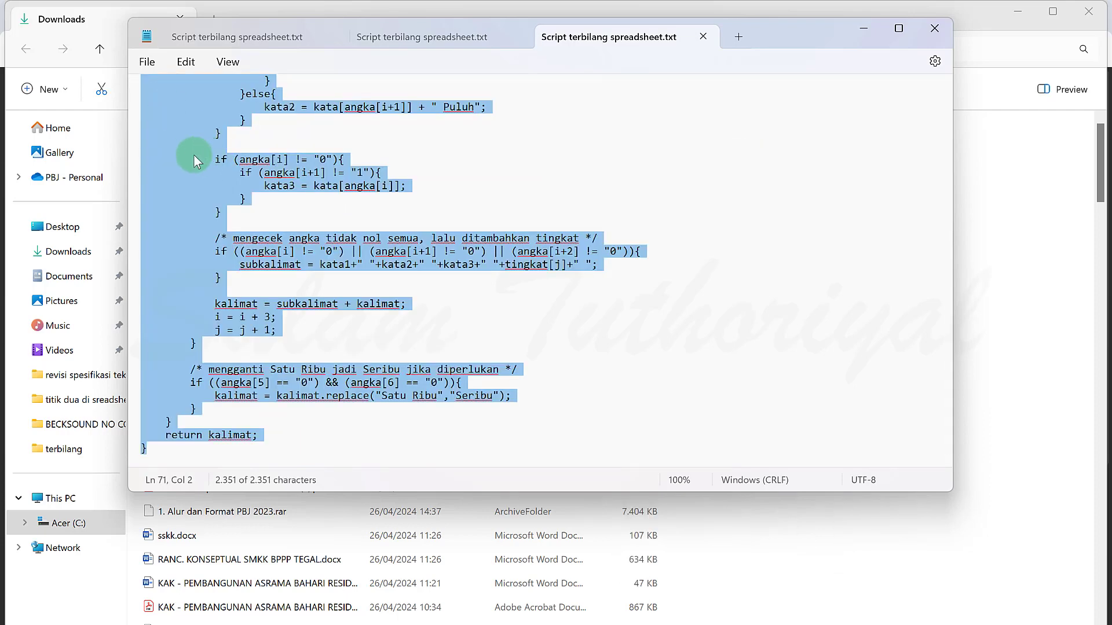
pyautogui.hotkey('ctrl', 'c')
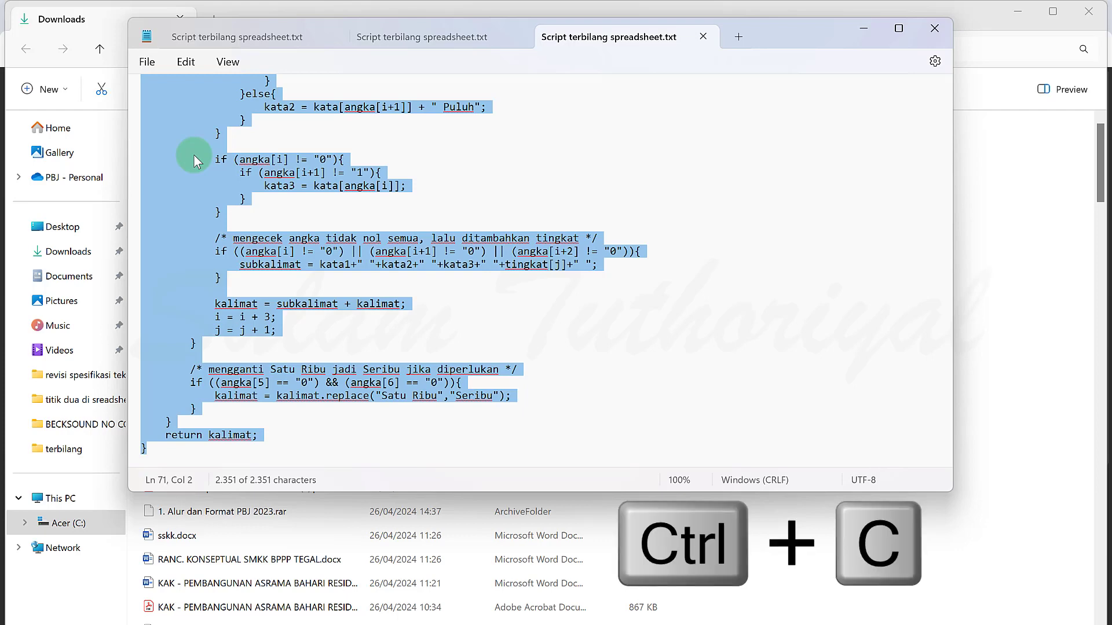
# Step: Switch back to the Apps Script project in Chrome, paste the copied code into the empty Kode.gs and save the project
pyautogui.hotkey('alt', 'Tab')
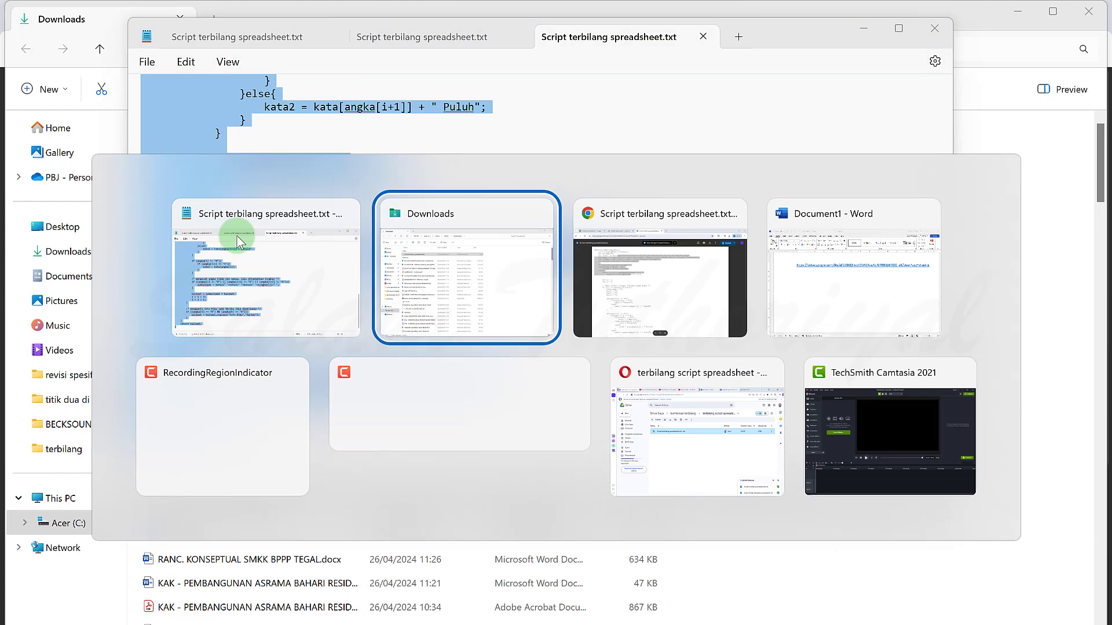
pyautogui.hotkey('alt', 'Tab')
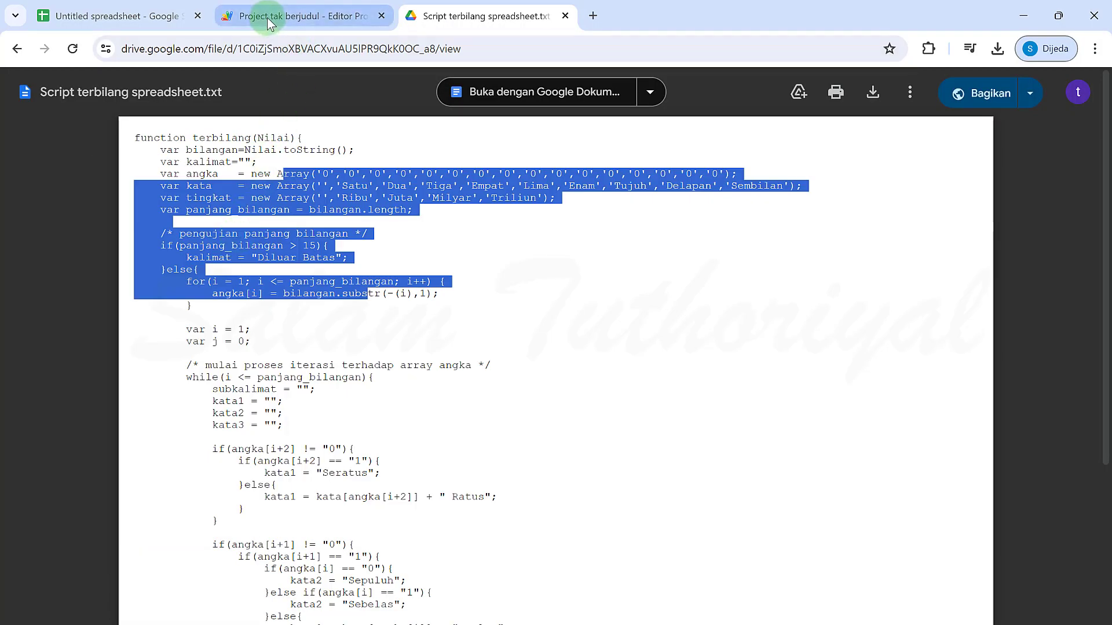
pyautogui.click(266, 17)
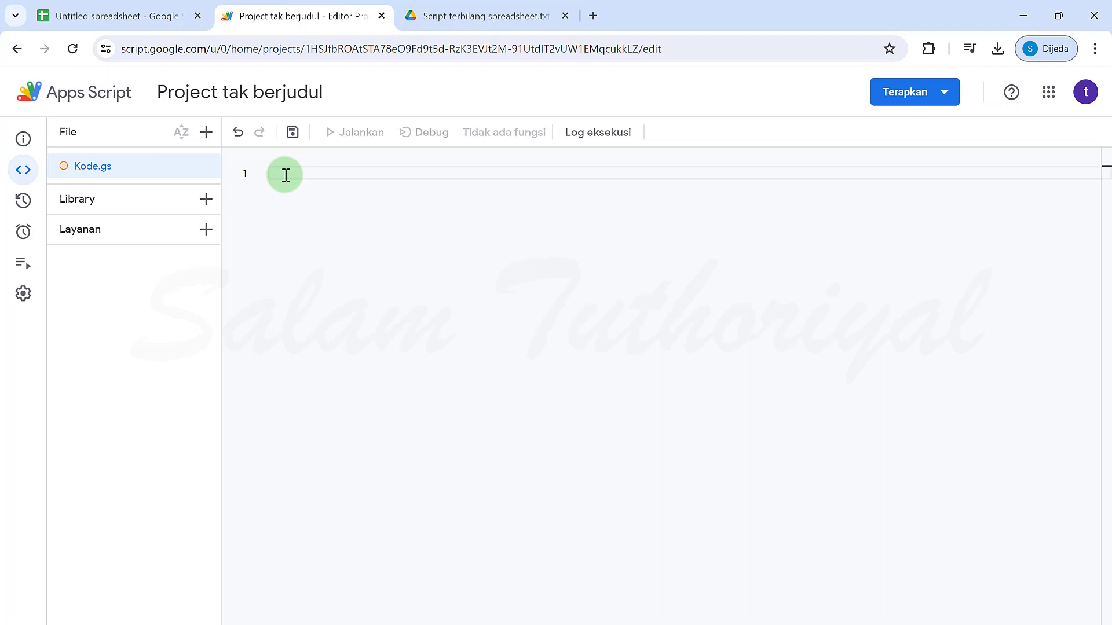
pyautogui.hotkey('ctrl', 'v')
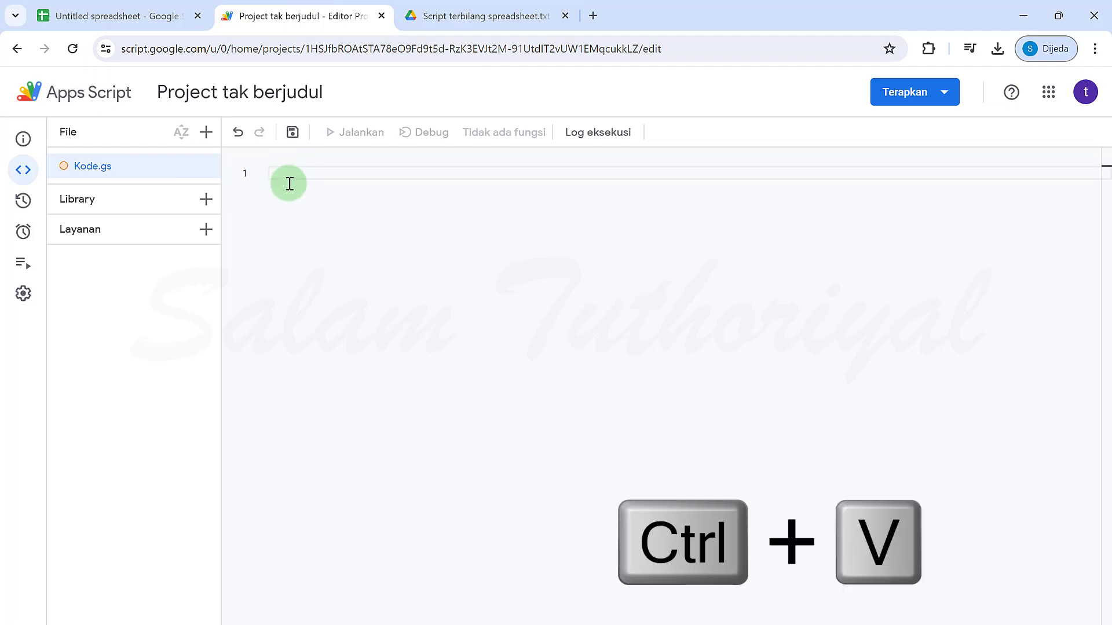
pyautogui.hotkey('ctrl', 'v')
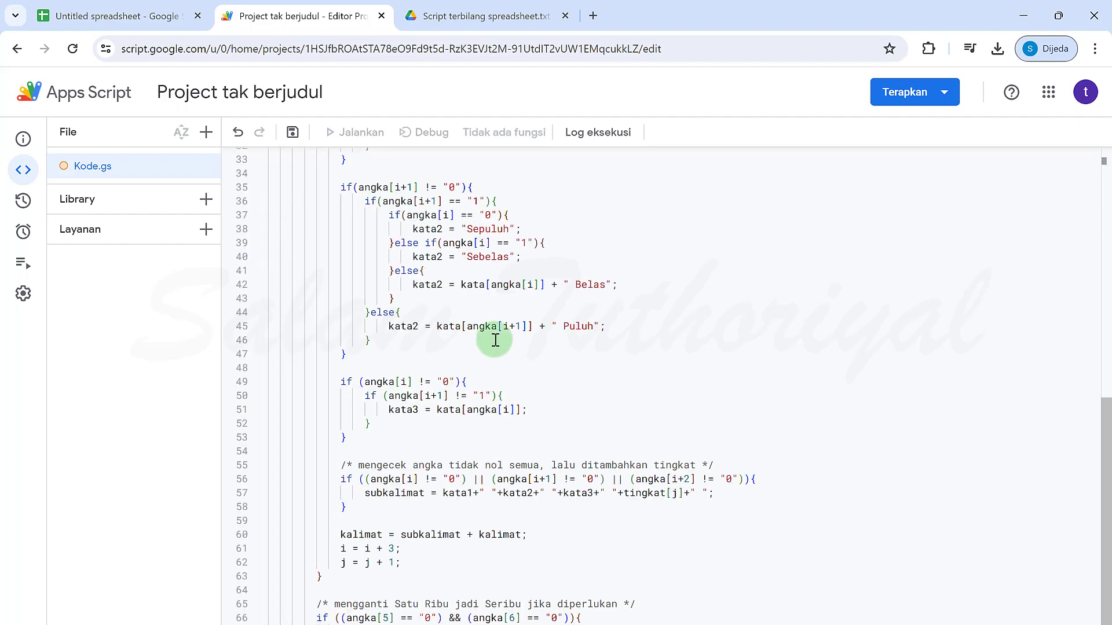
pyautogui.hotkey('ctrl', 's')
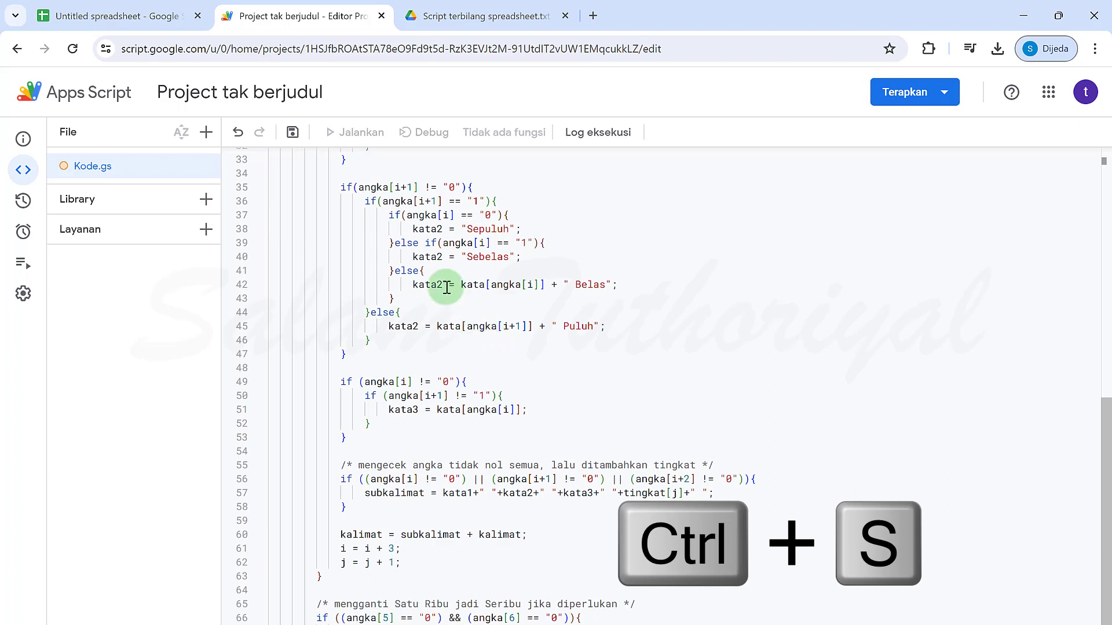
pyautogui.click(294, 137)
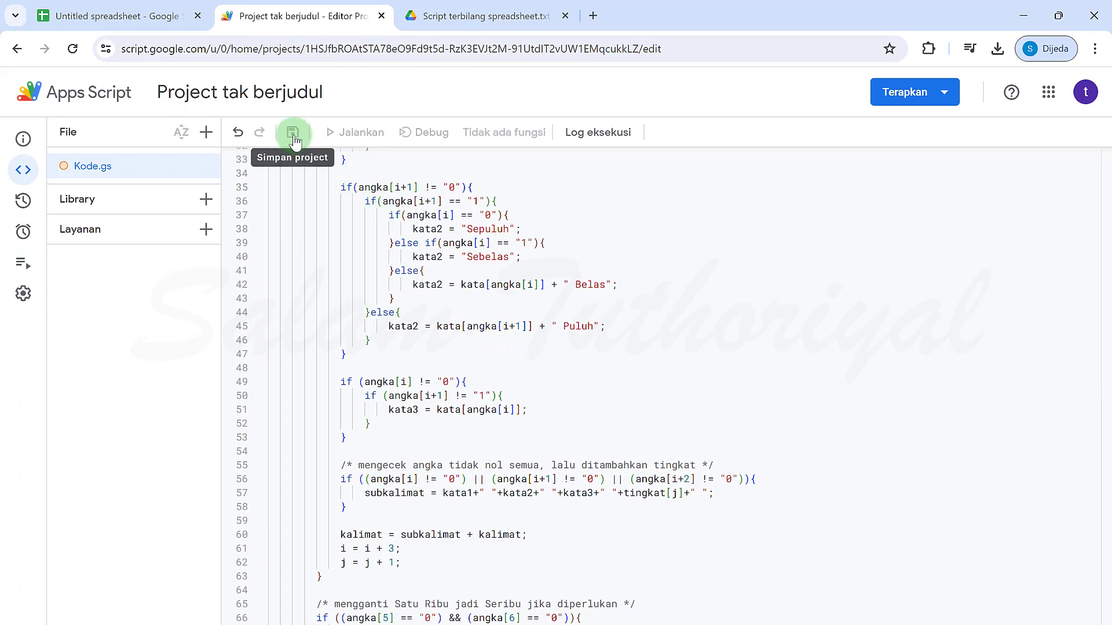
# Step: Return to the Untitled spreadsheet and enter 123 in cell B9
pyautogui.click(127, 18)
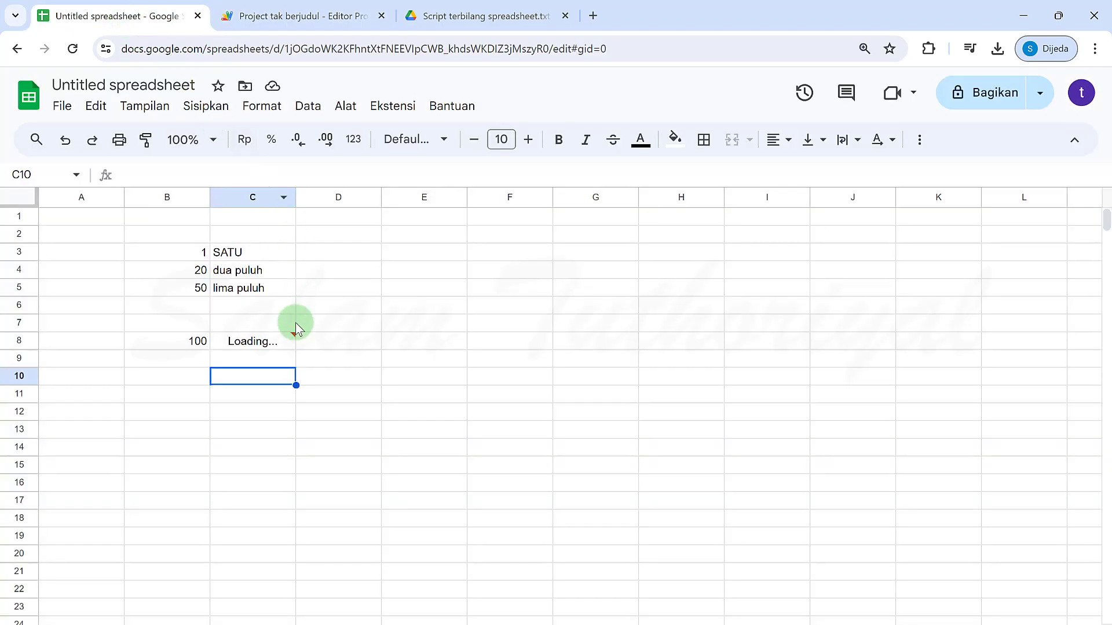
pyautogui.click(256, 341)
pyautogui.click(200, 360)
pyautogui.write('123')
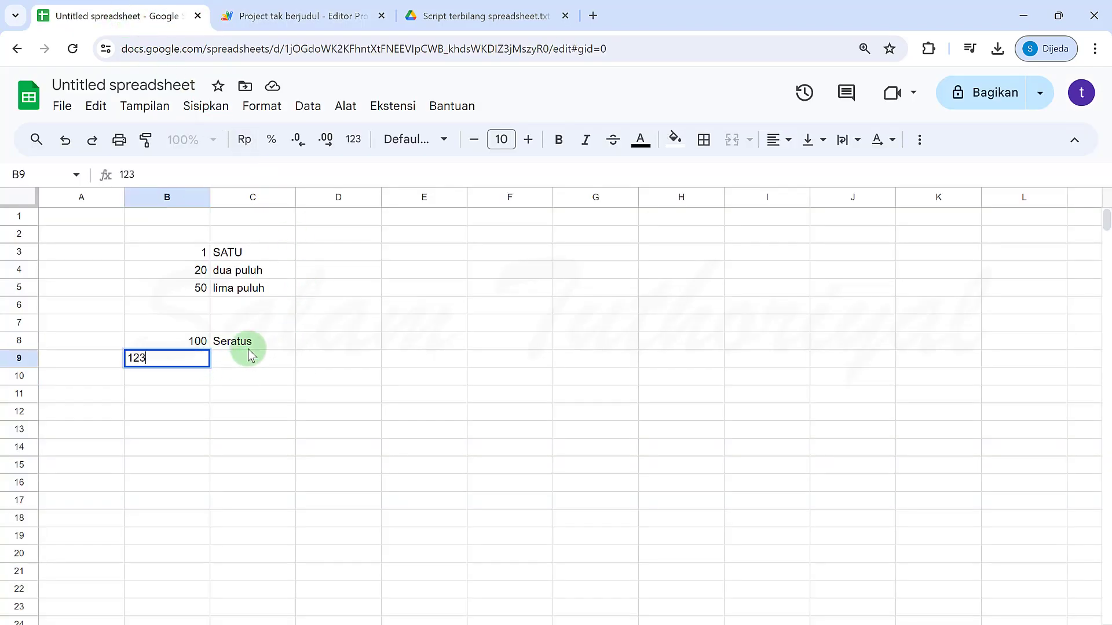
# Step: Enter the formula =terbilang(B9) in cell C9 beside the number 123
pyautogui.click(253, 357)
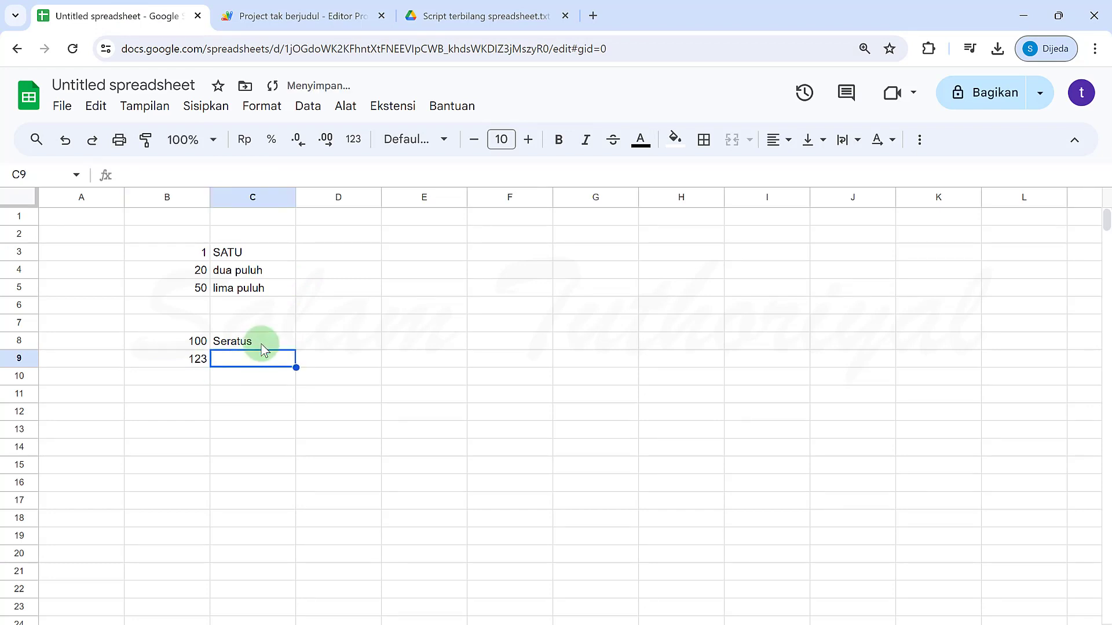
pyautogui.click(260, 345)
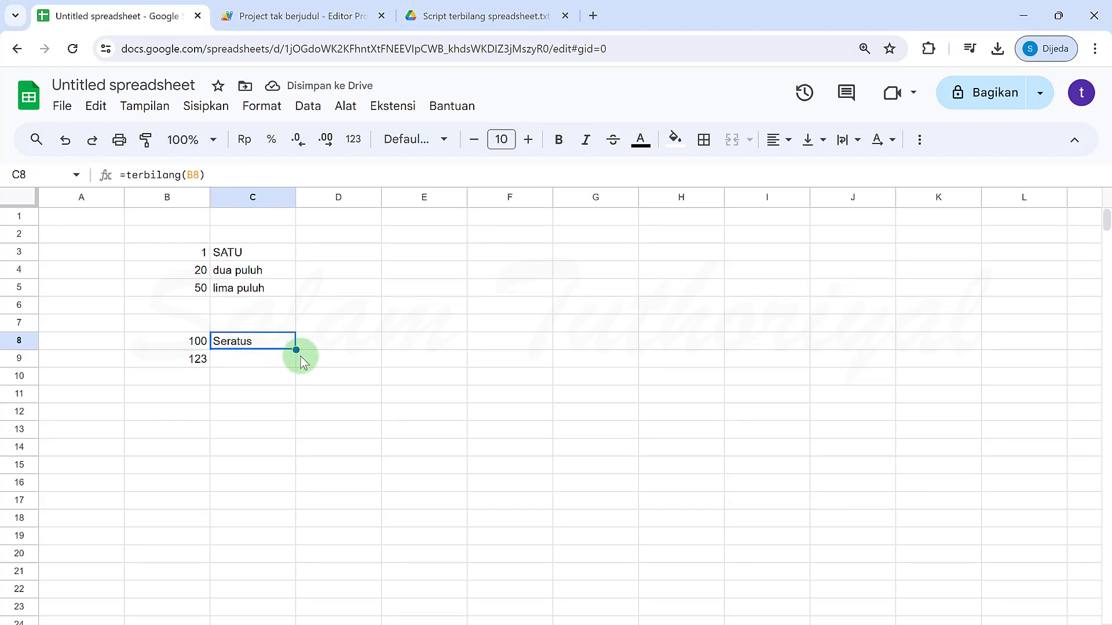
pyautogui.click(268, 366)
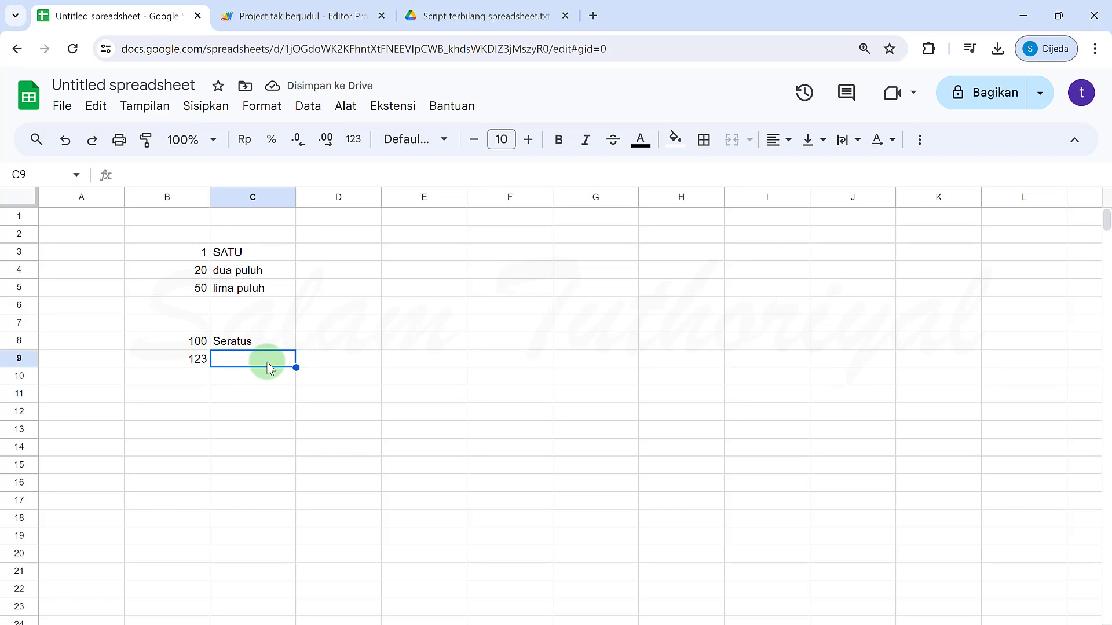
pyautogui.write('=terbi')
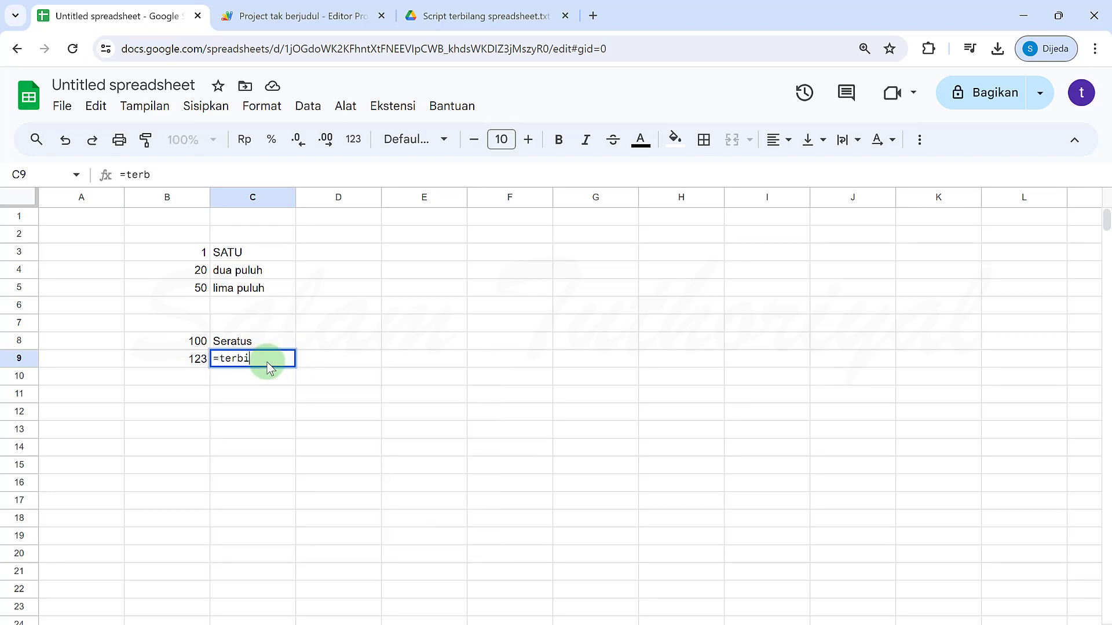
pyautogui.write('lang(')
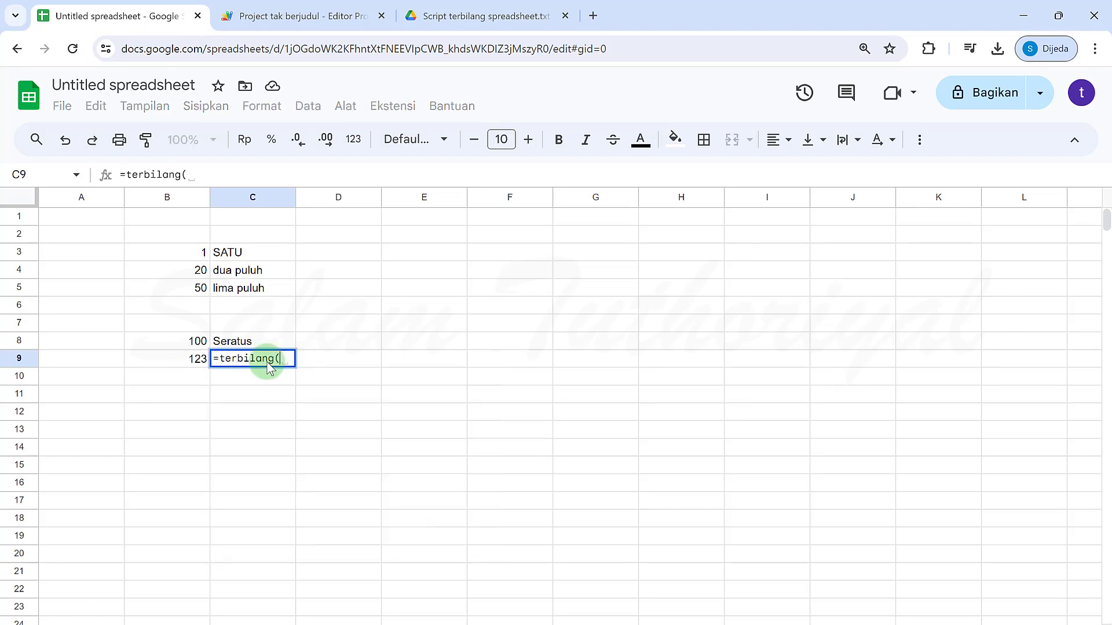
pyautogui.click(199, 367)
pyautogui.write(')')
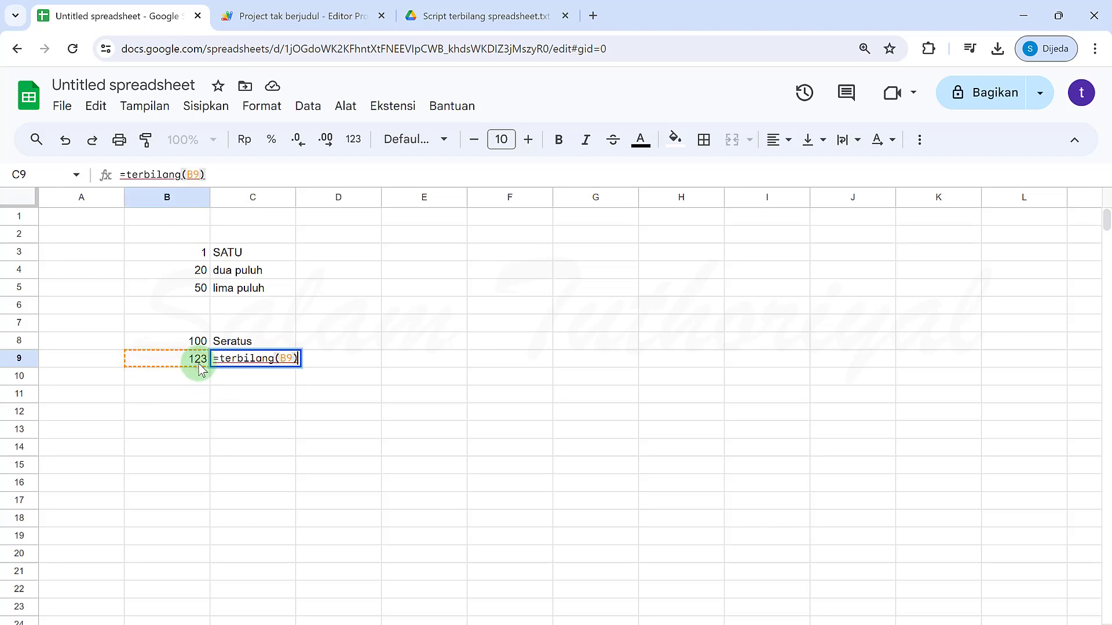
pyautogui.press('Return')
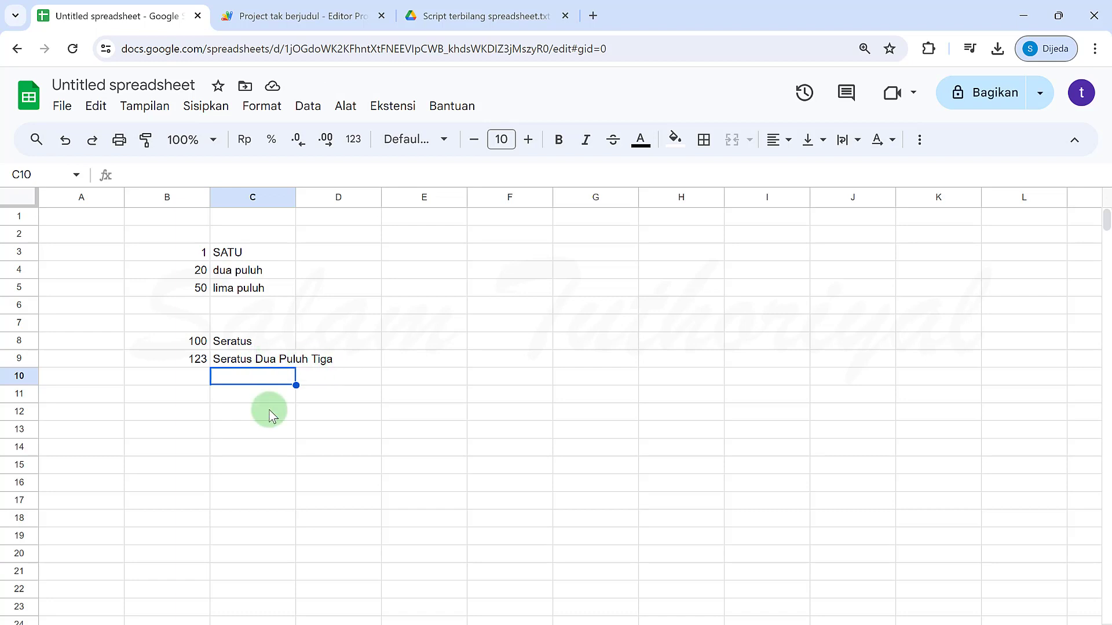
# Step: Enter 1000000 in cell B10
pyautogui.click(181, 374)
pyautogui.write('100000')
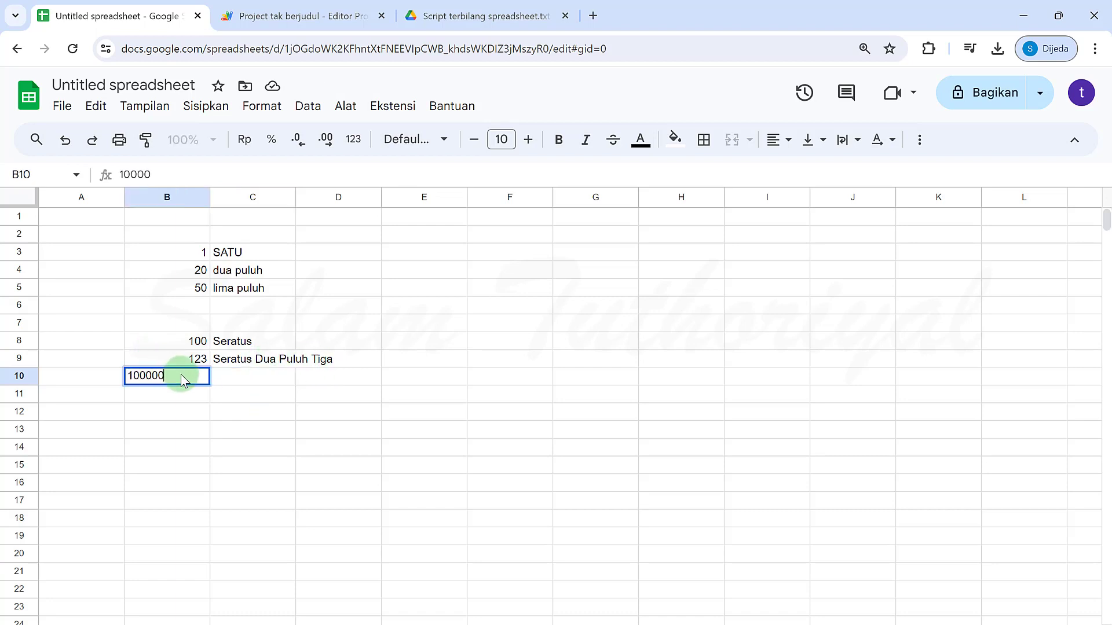
pyautogui.write('0')
# Step: Widen column C to fit the text in C9 and fill the terbilang formula from C9 down to C10
pyautogui.click(243, 360)
pyautogui.moveTo(295, 197); pyautogui.dragTo(343, 197)
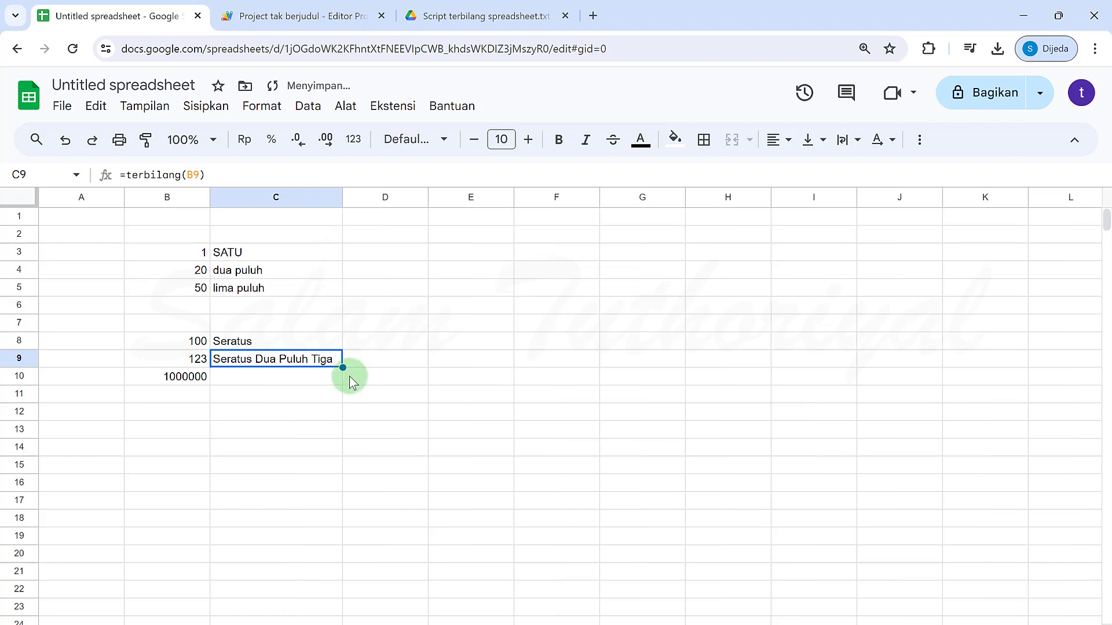
pyautogui.moveTo(343, 368); pyautogui.dragTo(345, 378)
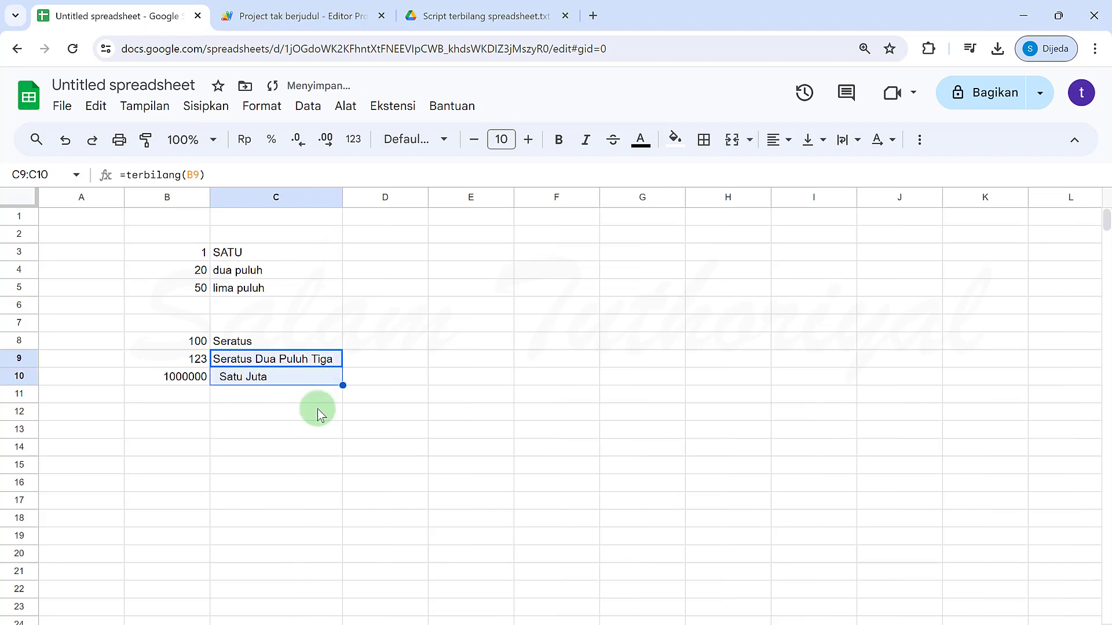
pyautogui.click(318, 409)
# Step: Enter 2000000 in cell B12 and the text "dua juta rupiah" in C12
pyautogui.click(193, 389)
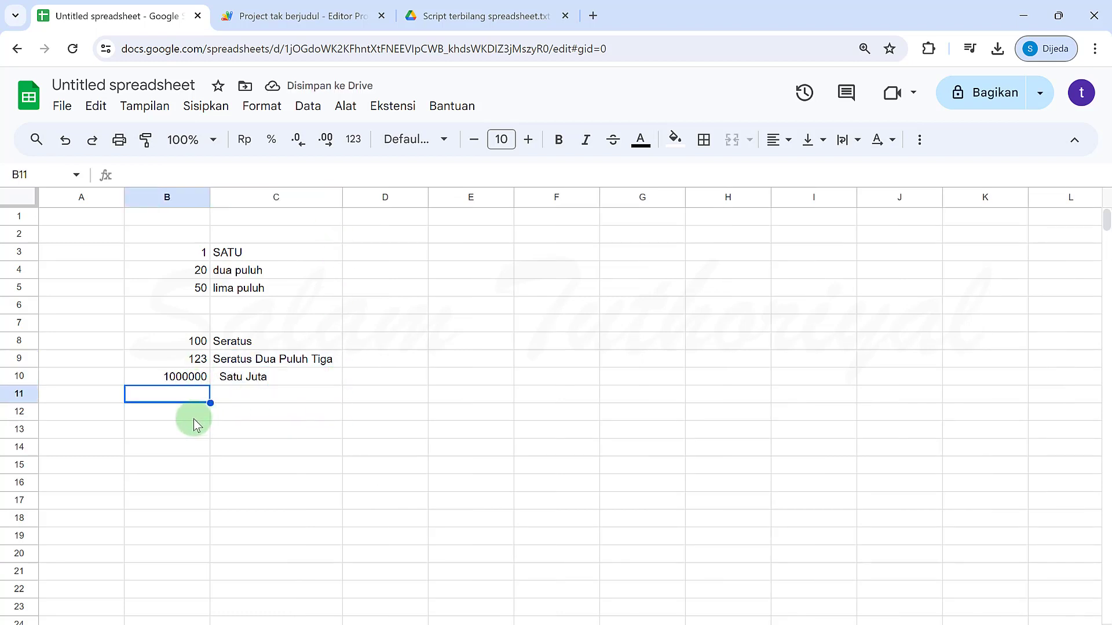
pyautogui.click(193, 419)
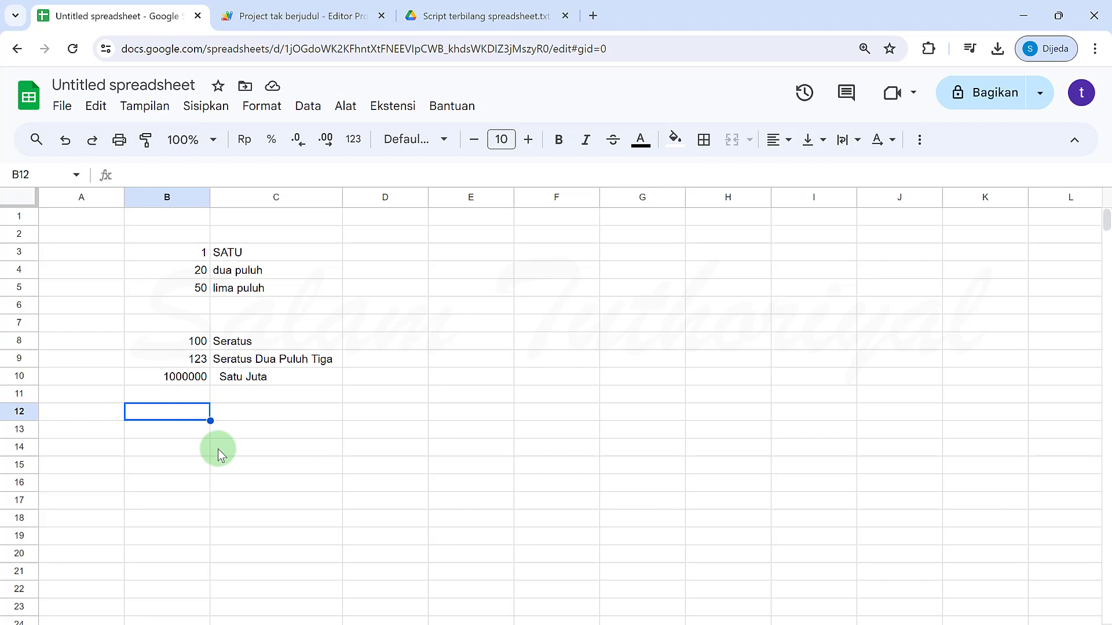
pyautogui.write('2000000')
pyautogui.press('Tab')
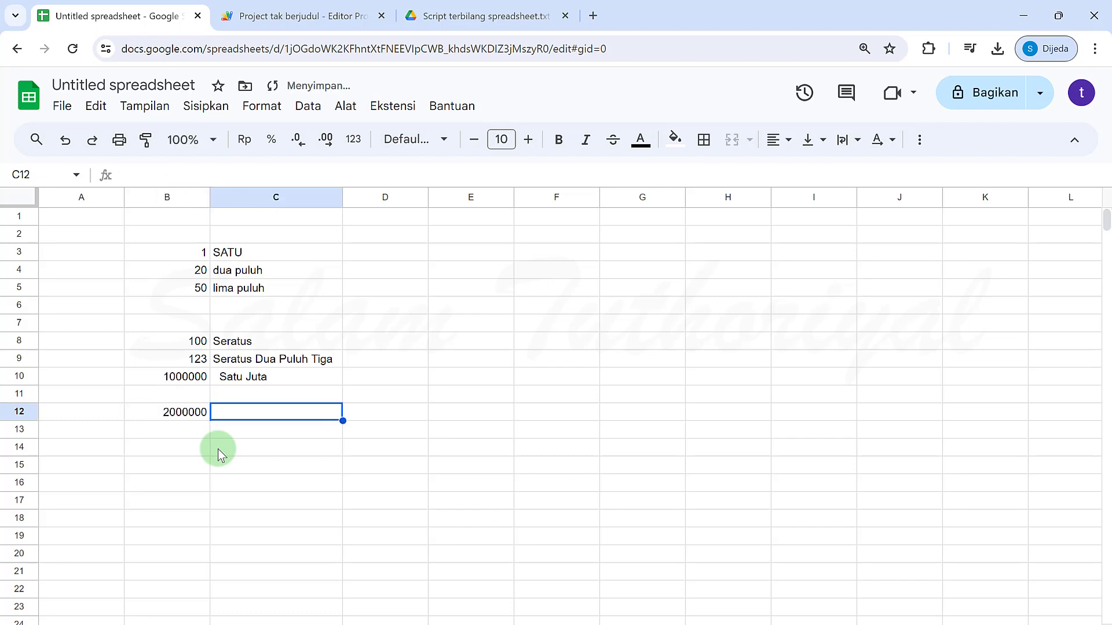
pyautogui.write('du')
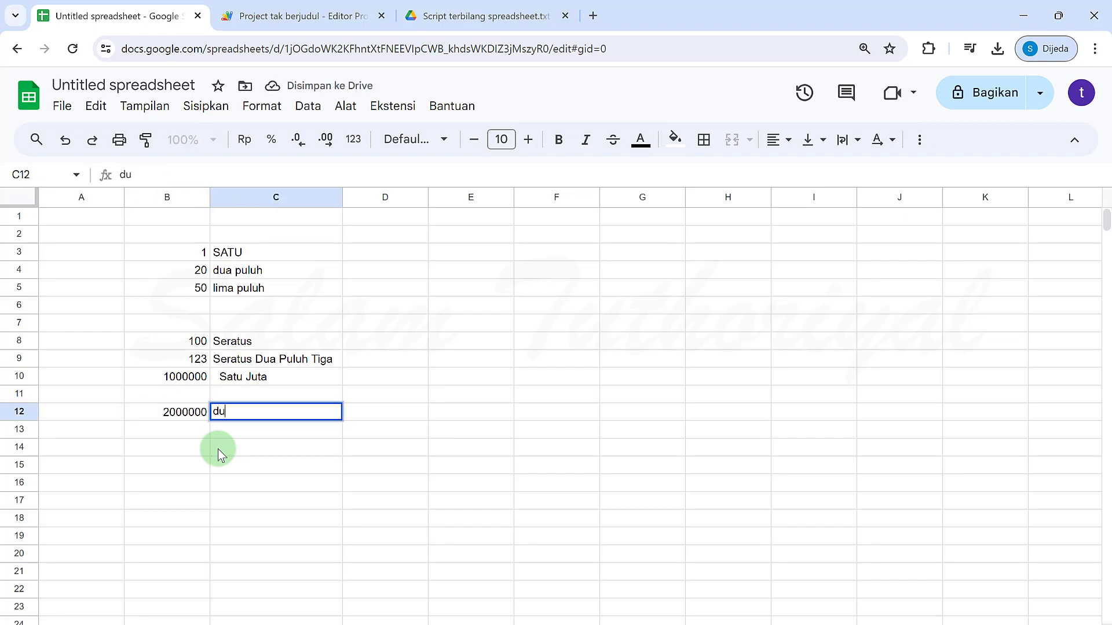
pyautogui.write('a juta rupiah')
pyautogui.press('Return')
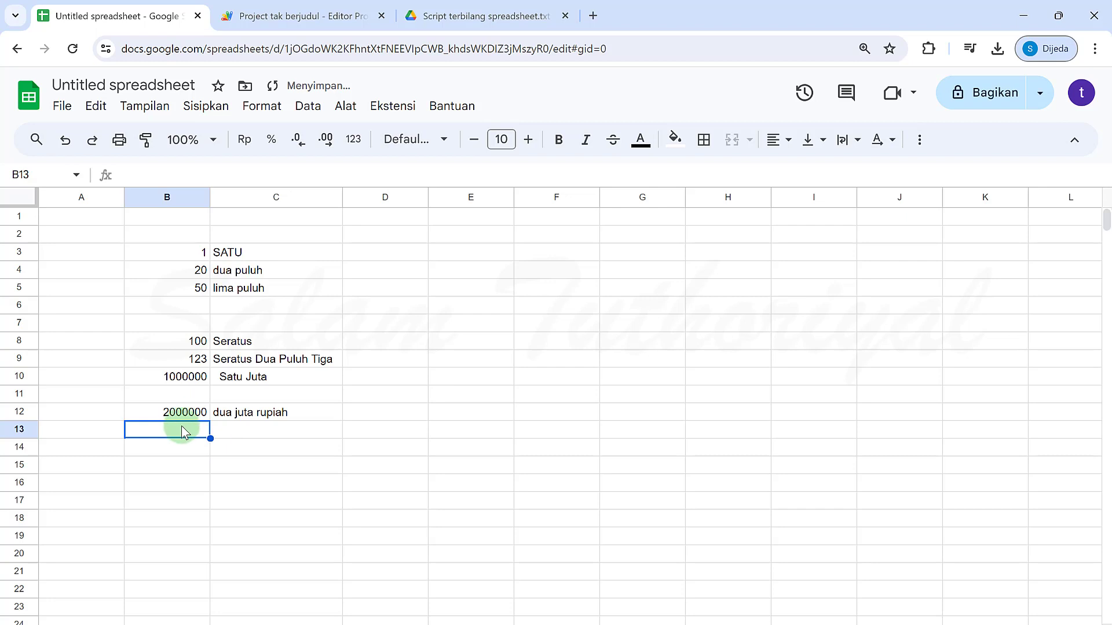
# Step: Enter 2000000 in cell B13 and the formula =terbilang(B13)&" Rupiah" in cell C13
pyautogui.write('2000000')
pyautogui.press('Tab')
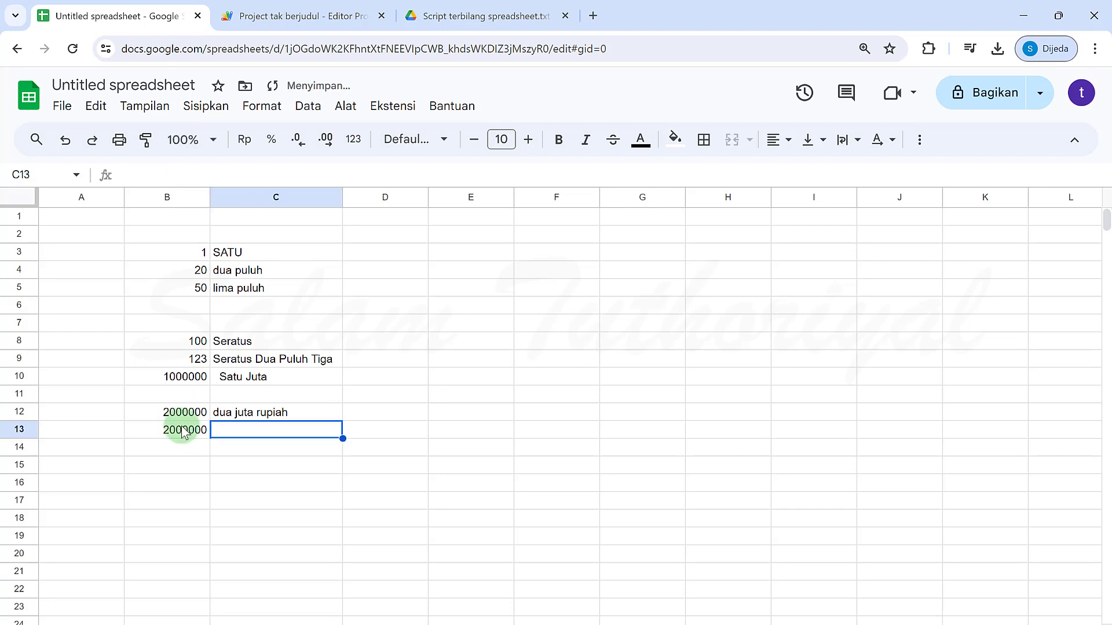
pyautogui.write('=')
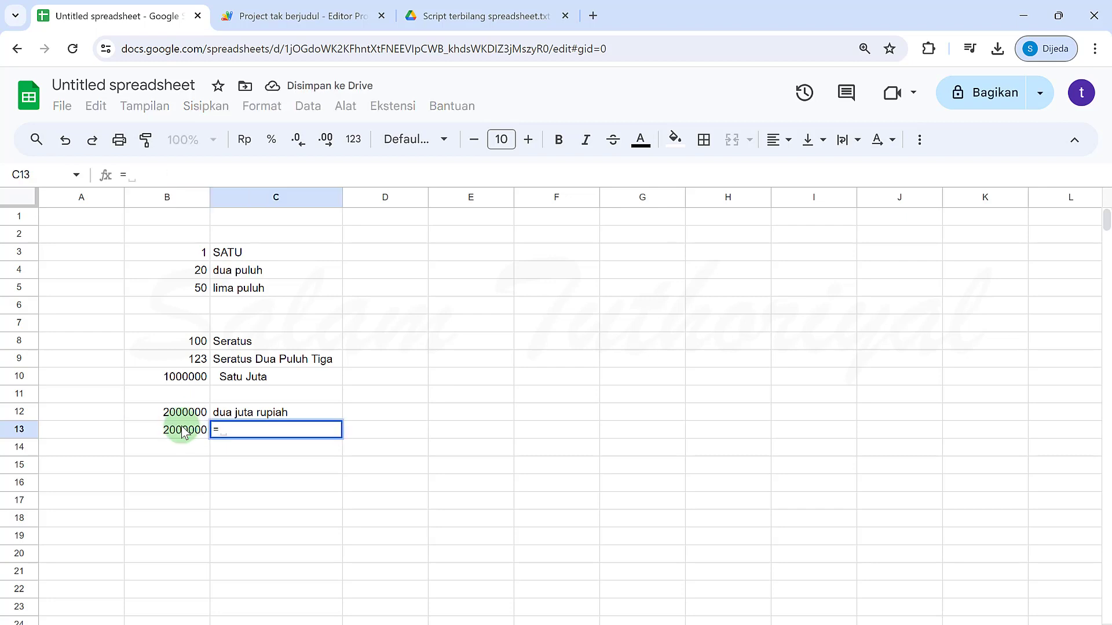
pyautogui.write('terbi')
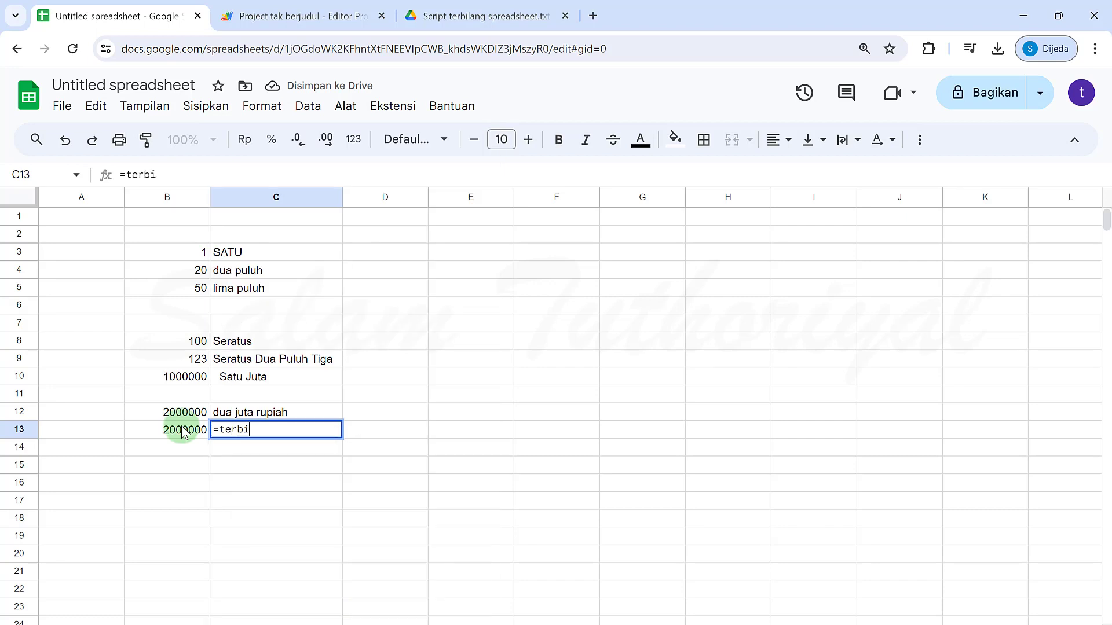
pyautogui.write('lang(')
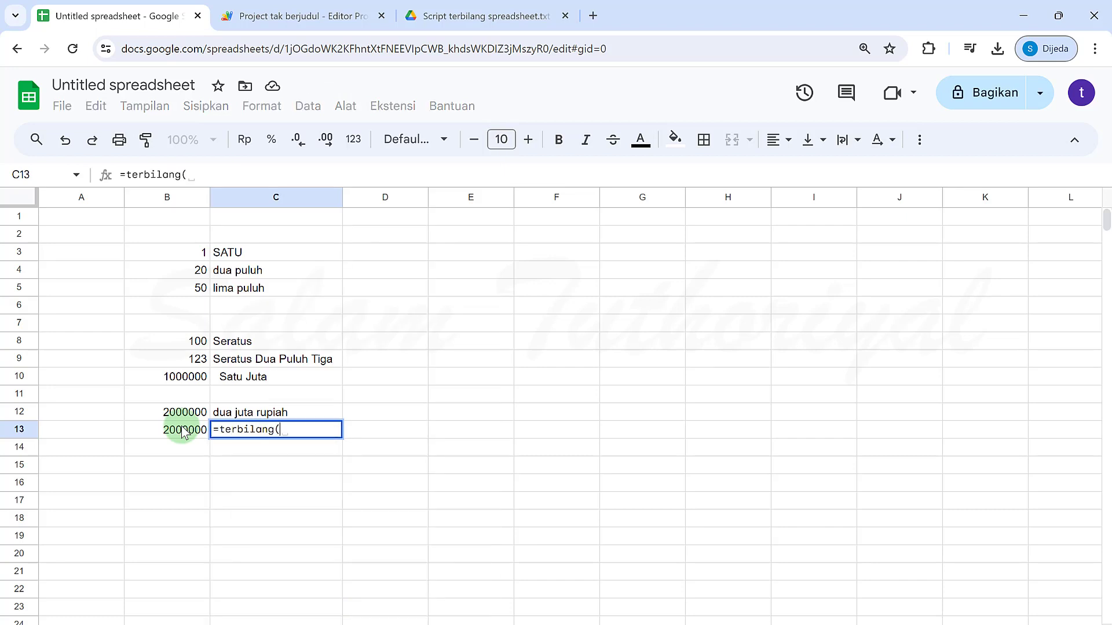
pyautogui.click(183, 435)
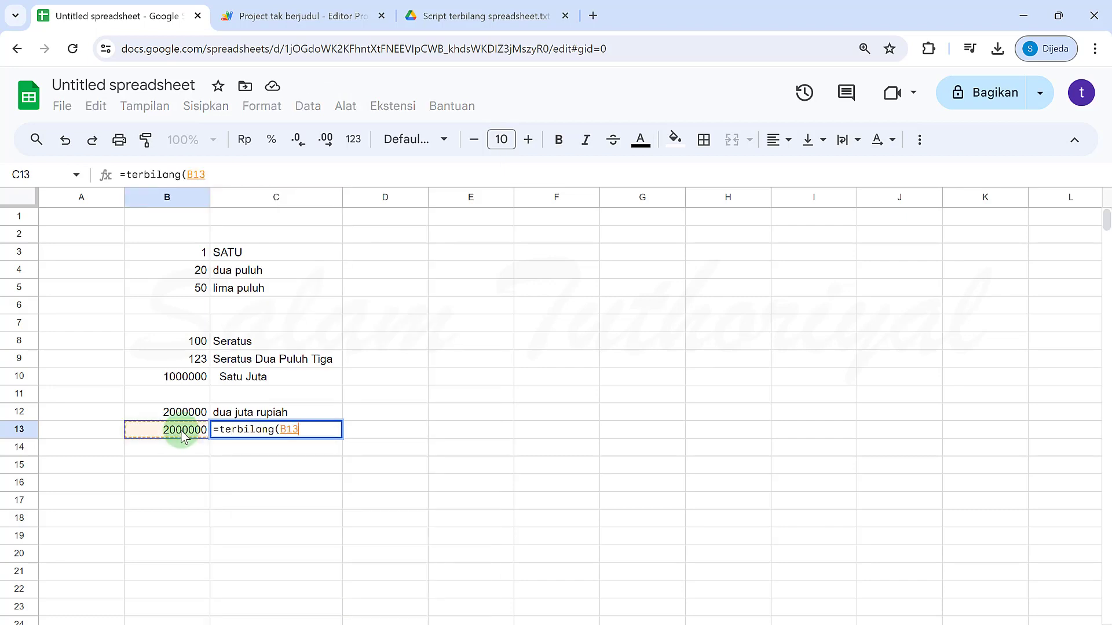
pyautogui.write(')')
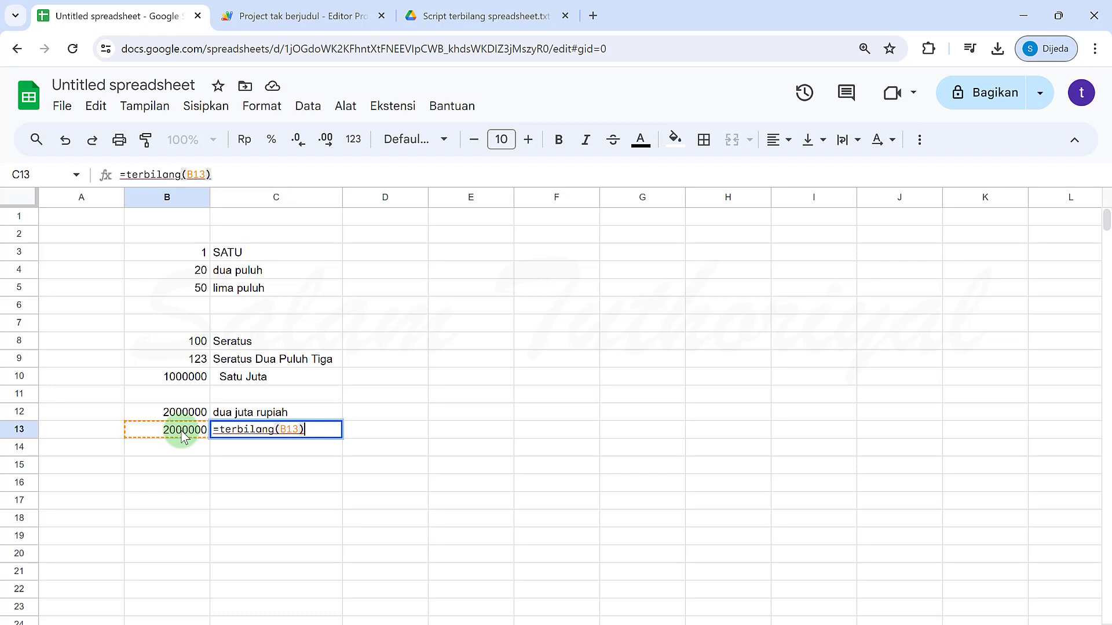
pyautogui.write('& "')
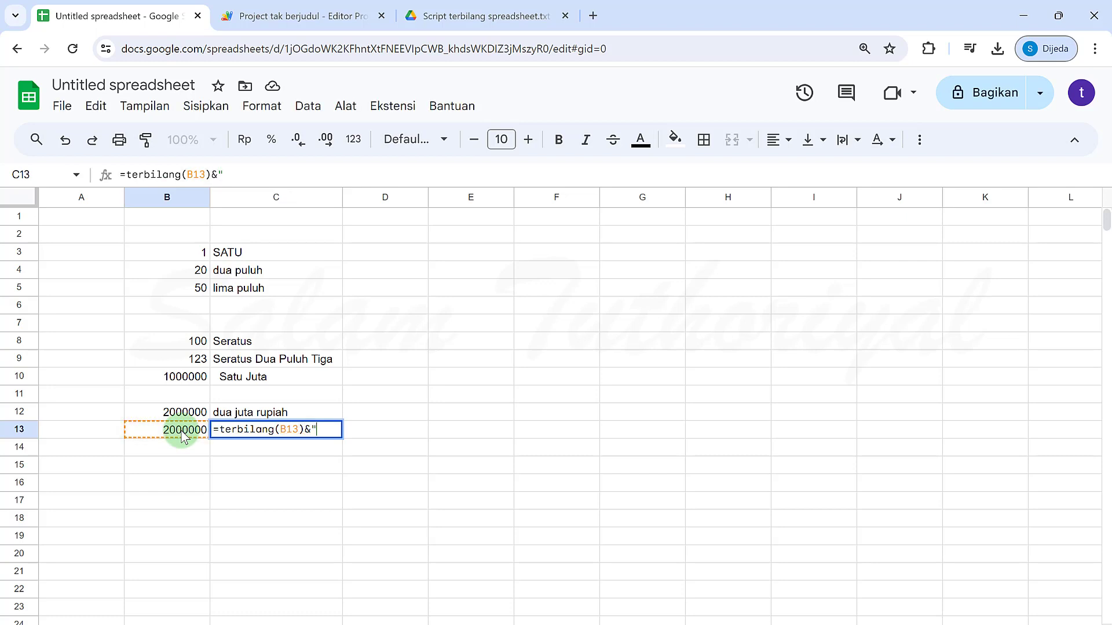
pyautogui.write(' Rupiah')
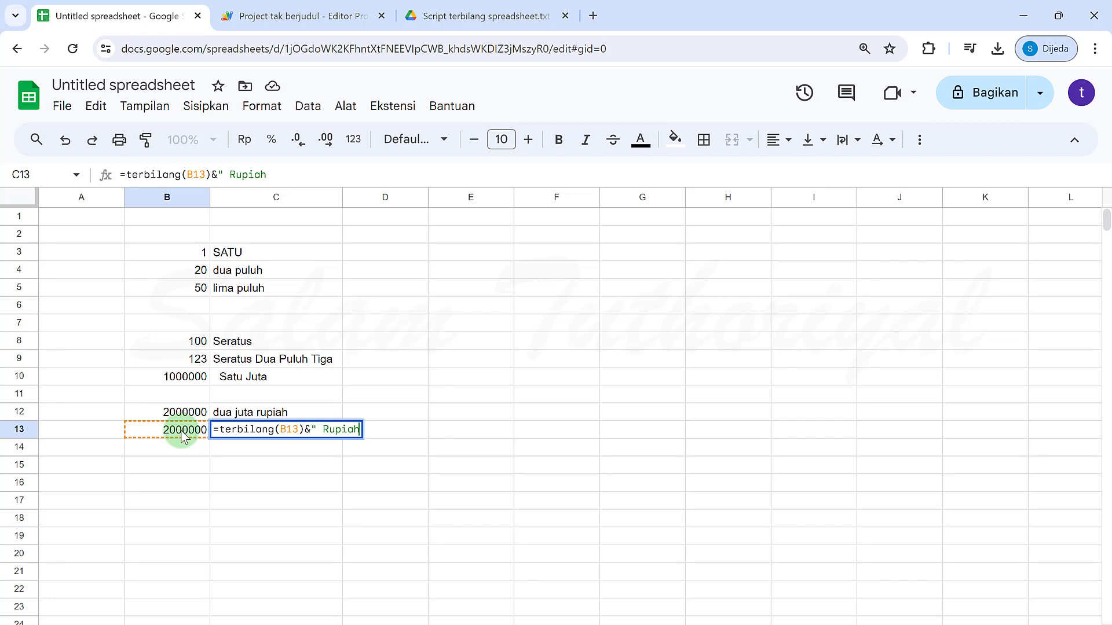
pyautogui.write('"')
pyautogui.press('Return')
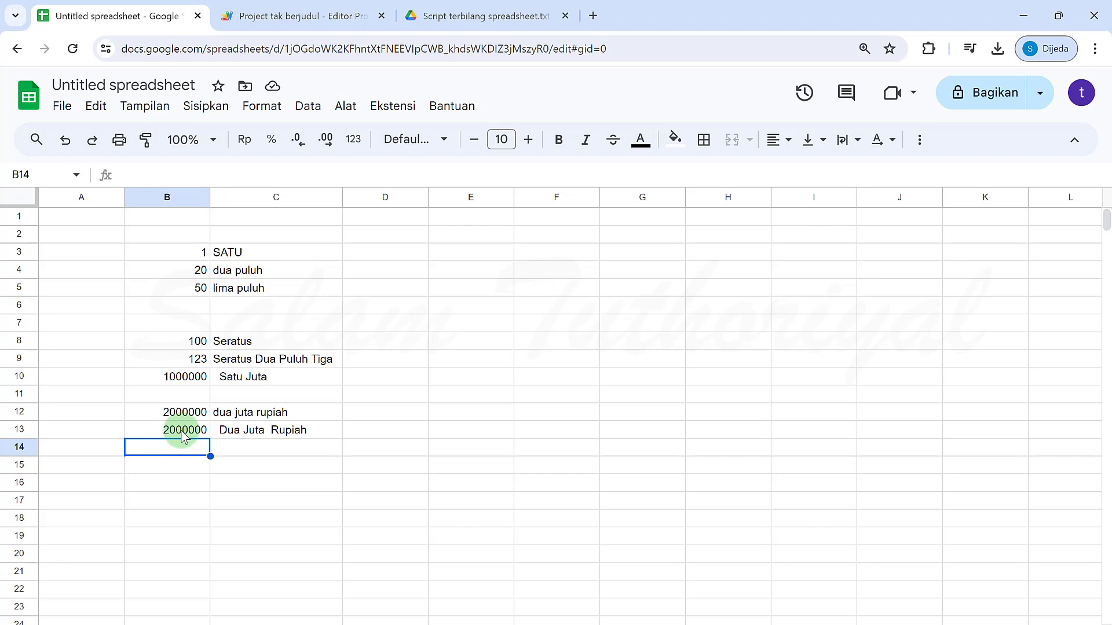
# Step: Change the amount in cell B13 to 1500000
pyautogui.click(183, 436)
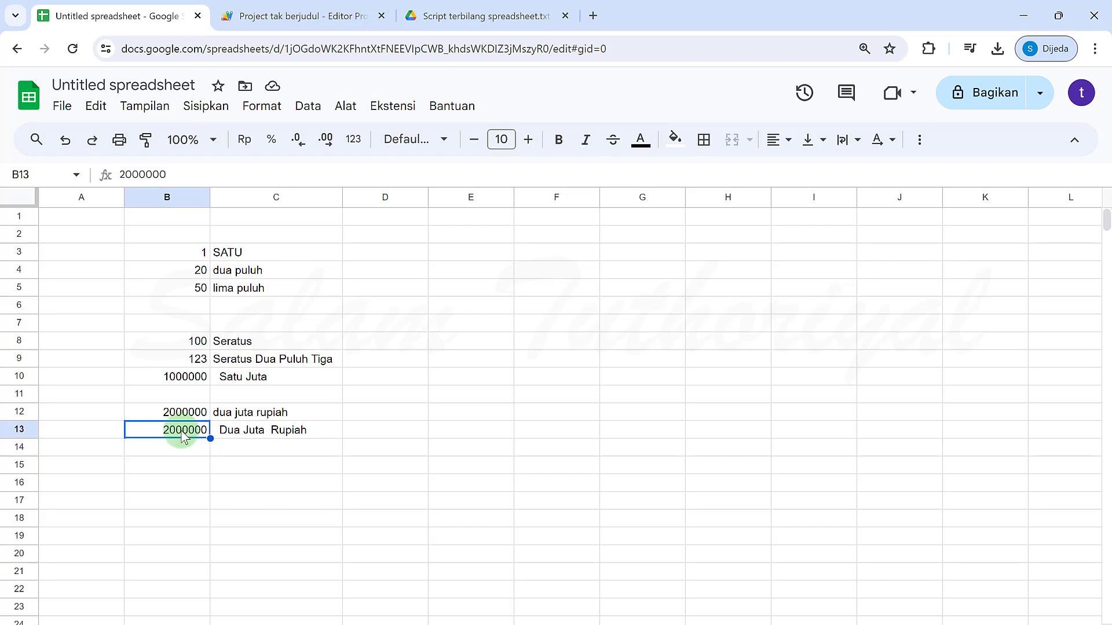
pyautogui.write('1500000')
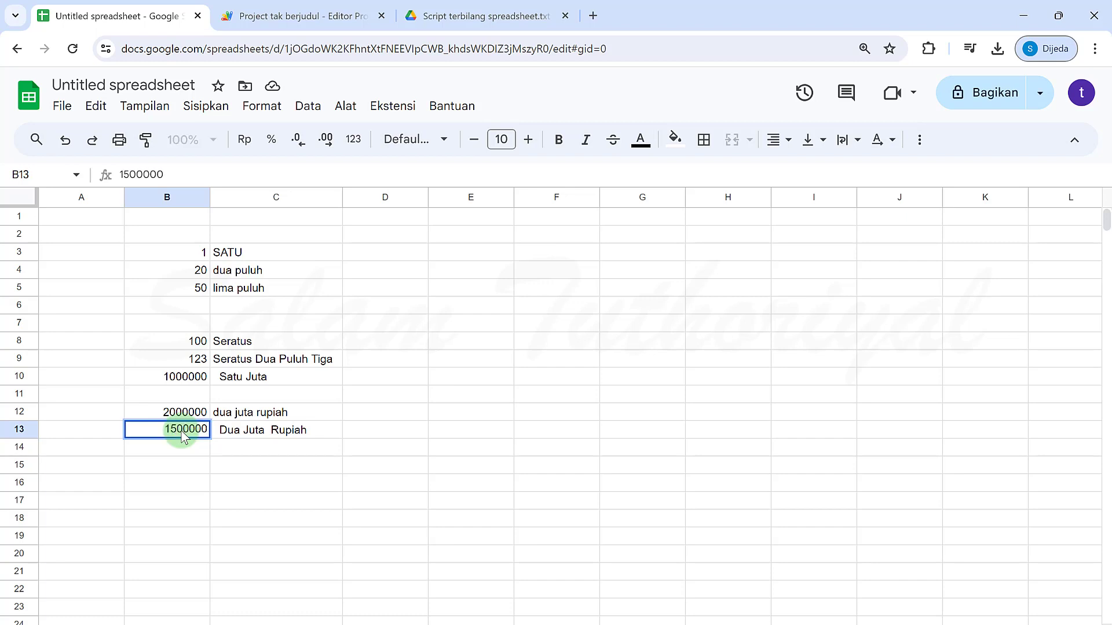
pyautogui.press('Return')
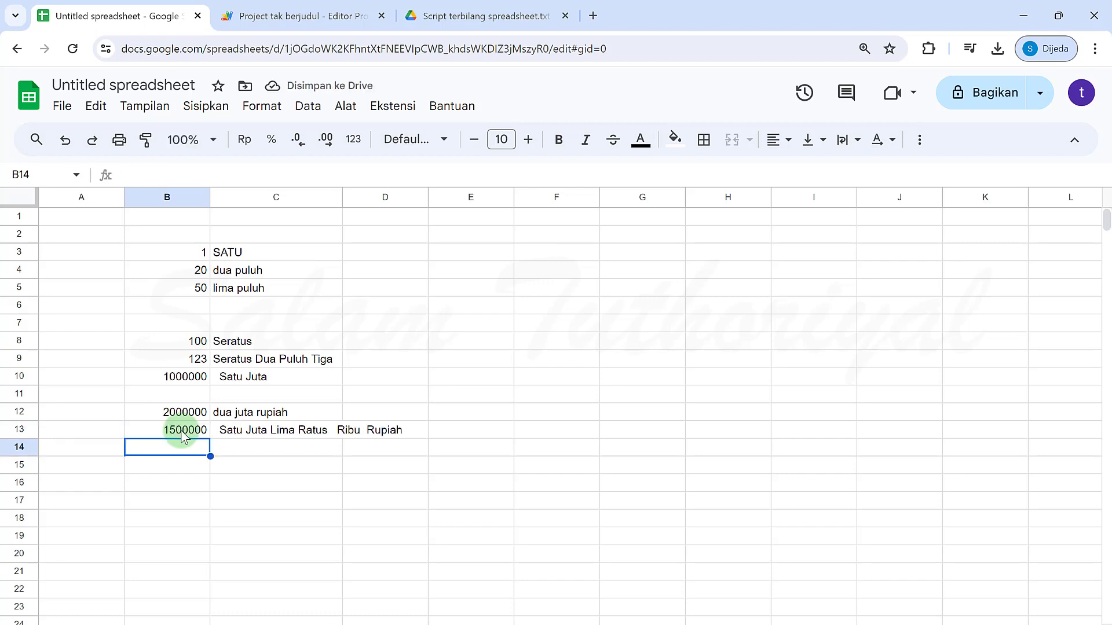
# Step: Enter the closing text "SELAMAT MENCOBA" in cell C16 and "SUKSES SELALU UNTUK SEMUA" in cell C17
pyautogui.click(235, 489)
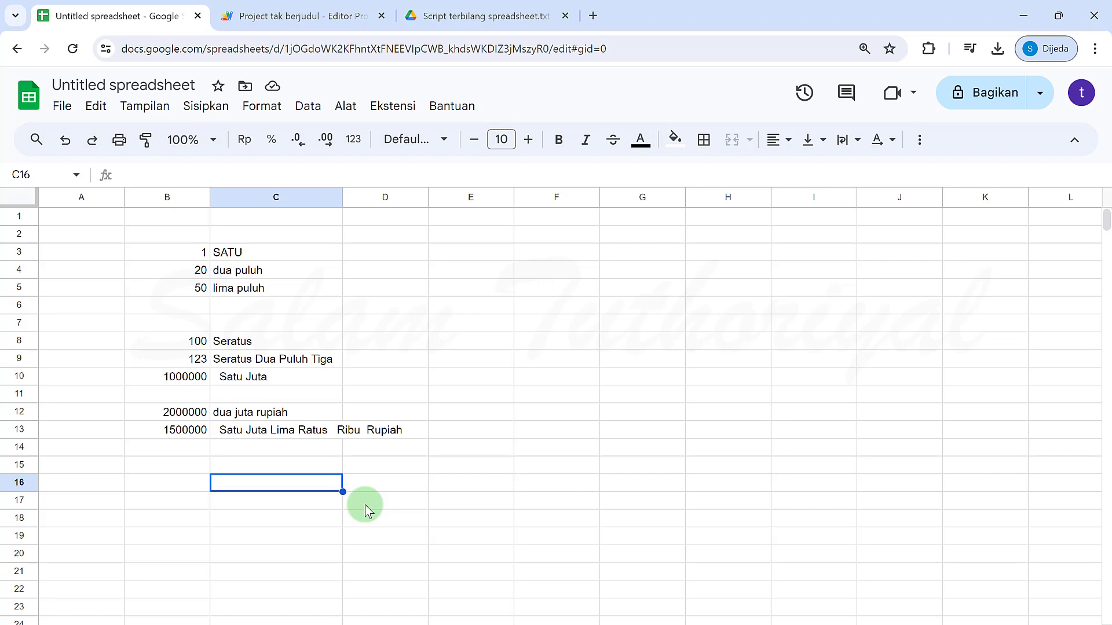
pyautogui.press('capslock')
pyautogui.write('SELAMA')
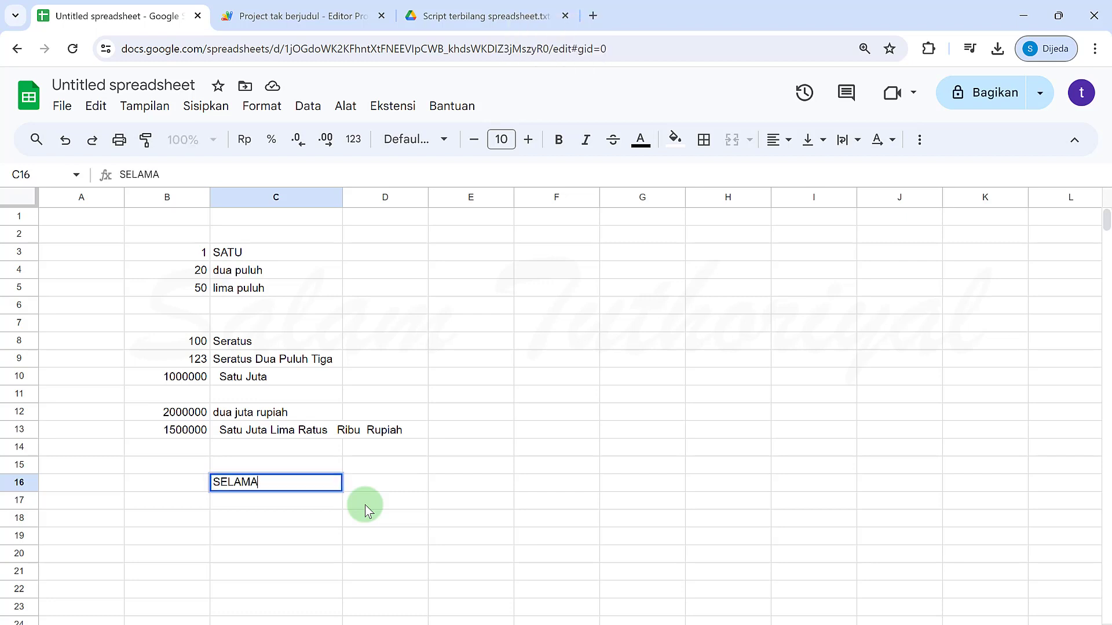
pyautogui.write('T MENCOBA')
pyautogui.press('Return')
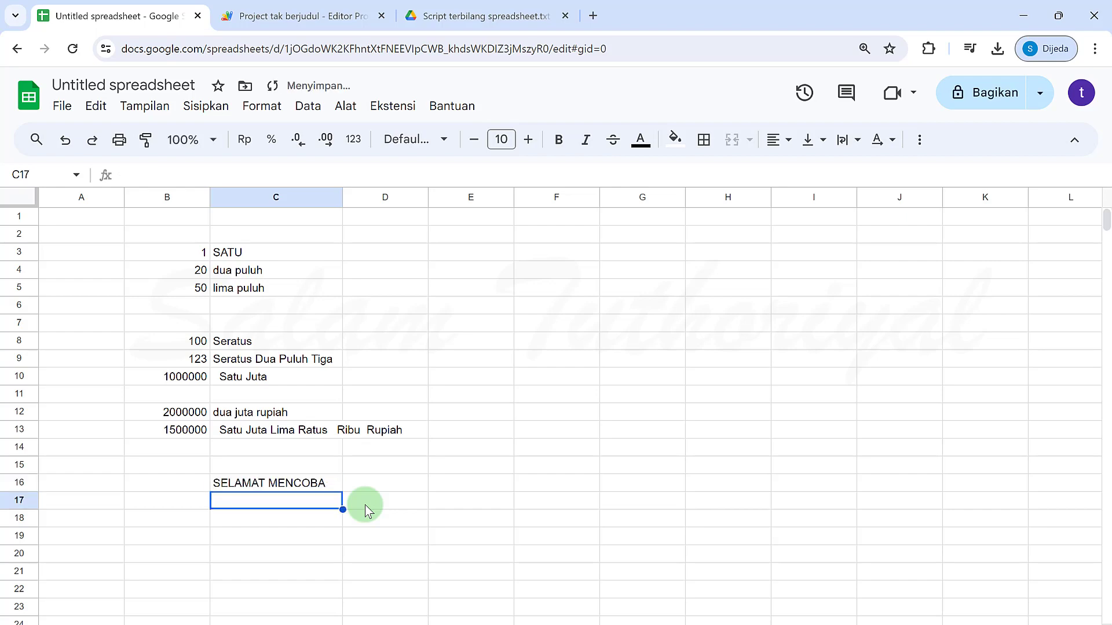
pyautogui.write('SUKSES SELALU UNTUK SEMUA')
pyautogui.press('Return')
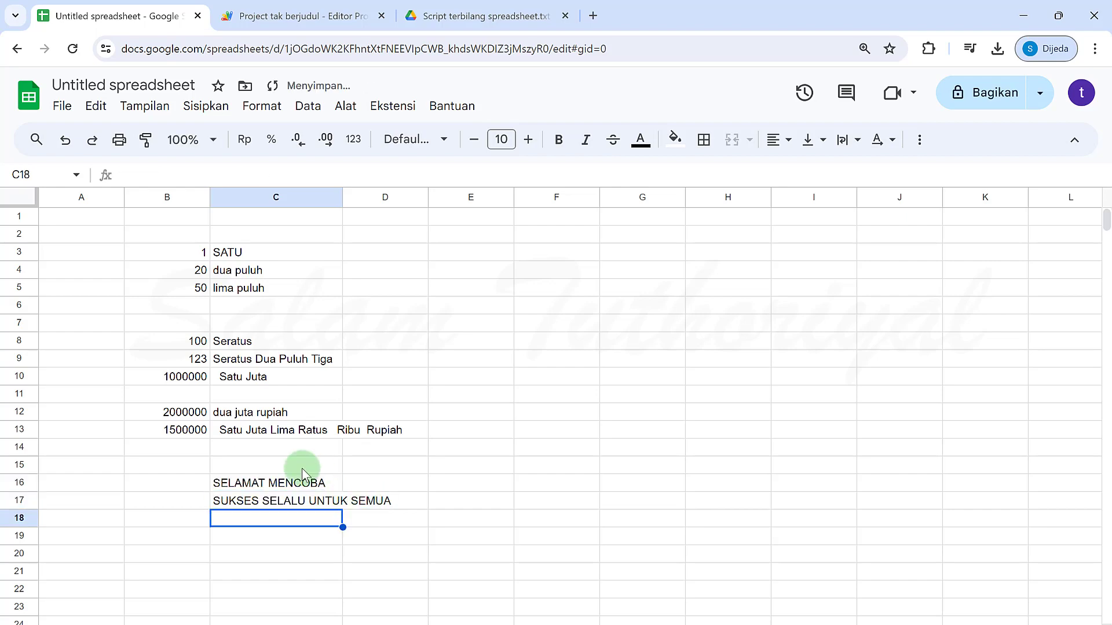
# Step: Format the closing text in C16 and C17 as bold and red with a larger font size
pyautogui.moveTo(301, 468); pyautogui.dragTo(301, 517)
pyautogui.click(559, 139)
pyautogui.doubleClick(528, 140)
pyautogui.tripleClick(528, 140)
pyautogui.click(640, 140)
pyautogui.click(664, 218)
pyautogui.click(377, 561)
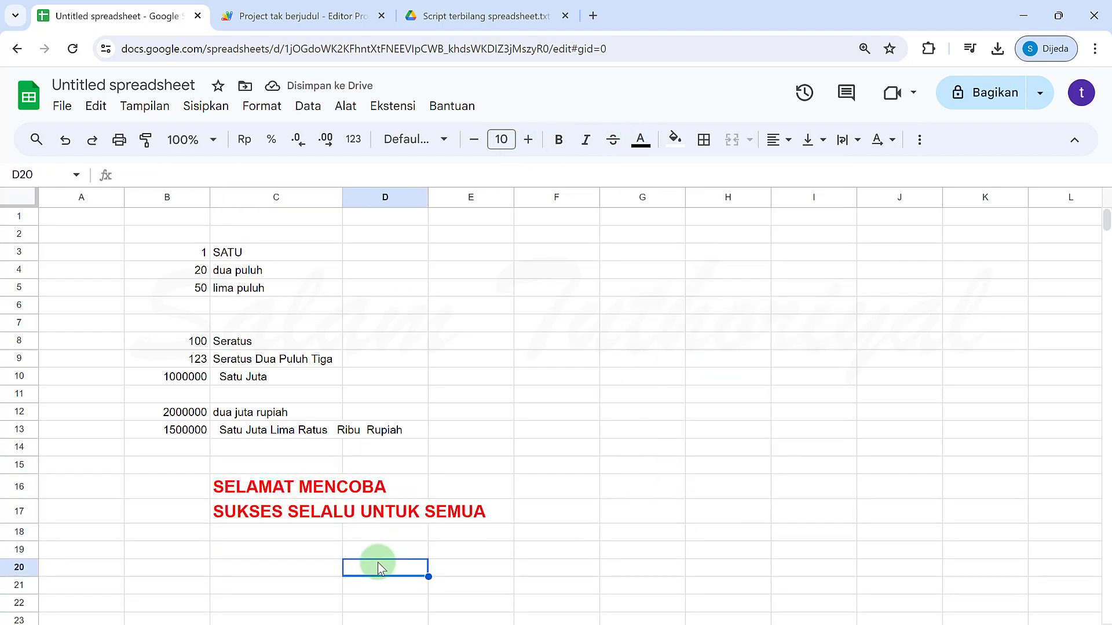